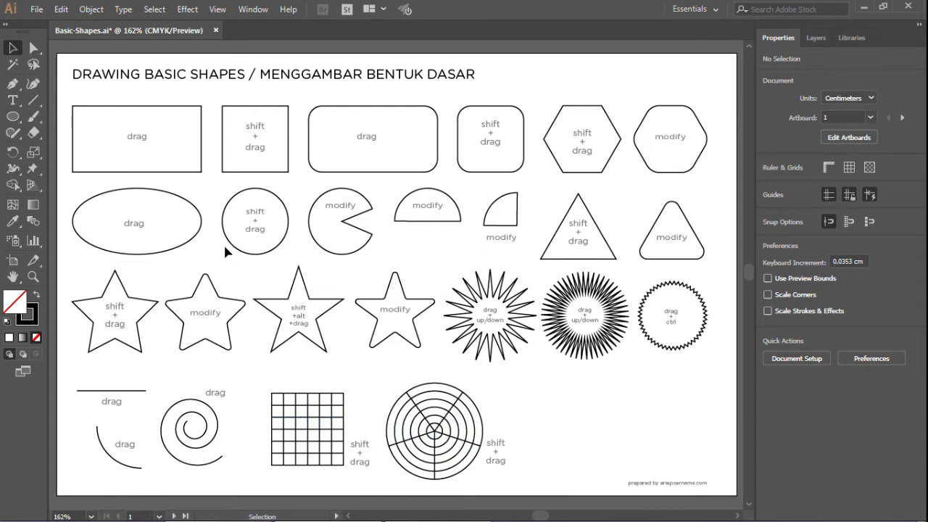
# Detach the shape tools group as a floating toolbar near the upper edge of the practice artboard
pyautogui.scroll(-3, 217, 261)
pyautogui.hotkey('ctrl', '0')
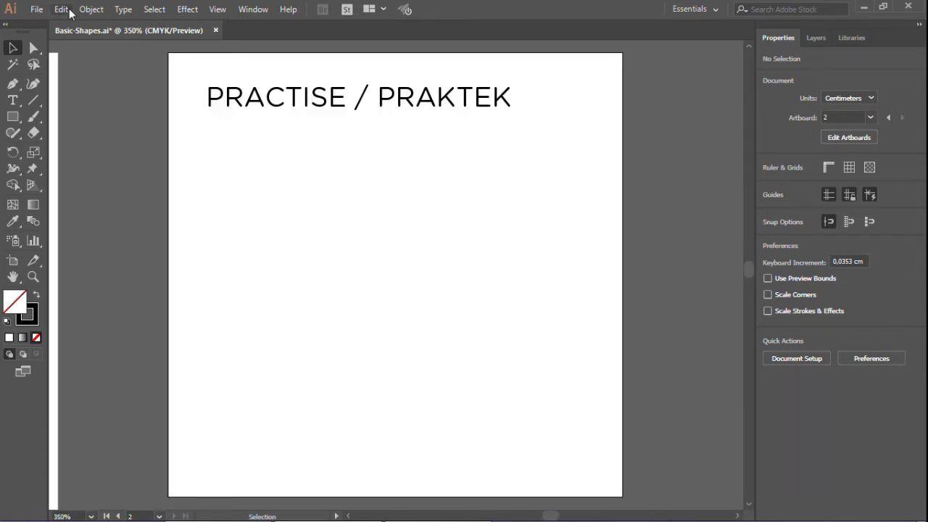
pyautogui.click(13, 116)
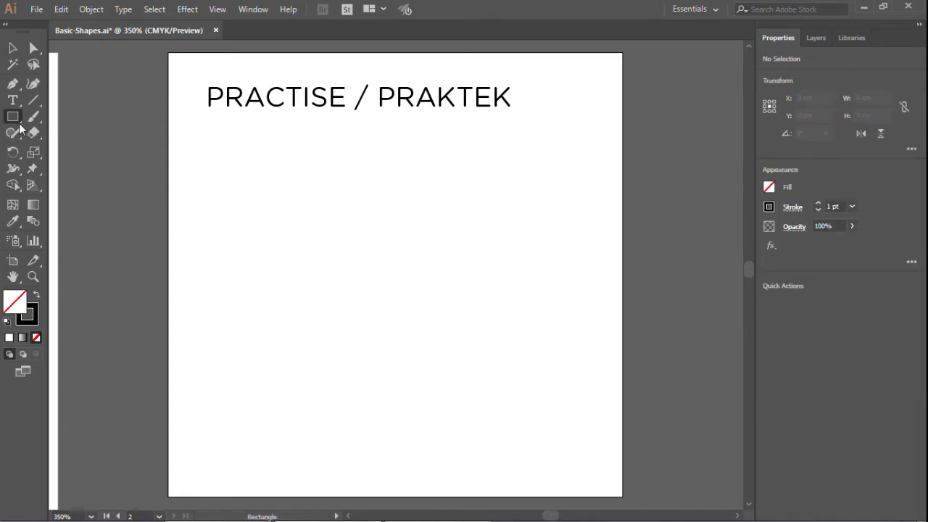
pyautogui.click(19, 122)
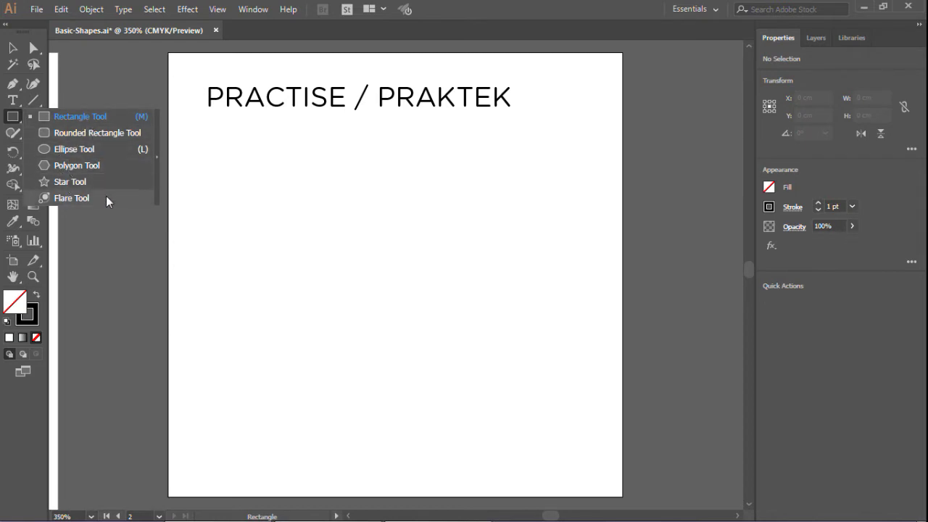
pyautogui.click(156, 150)
pyautogui.moveTo(95, 125); pyautogui.dragTo(670, 60)
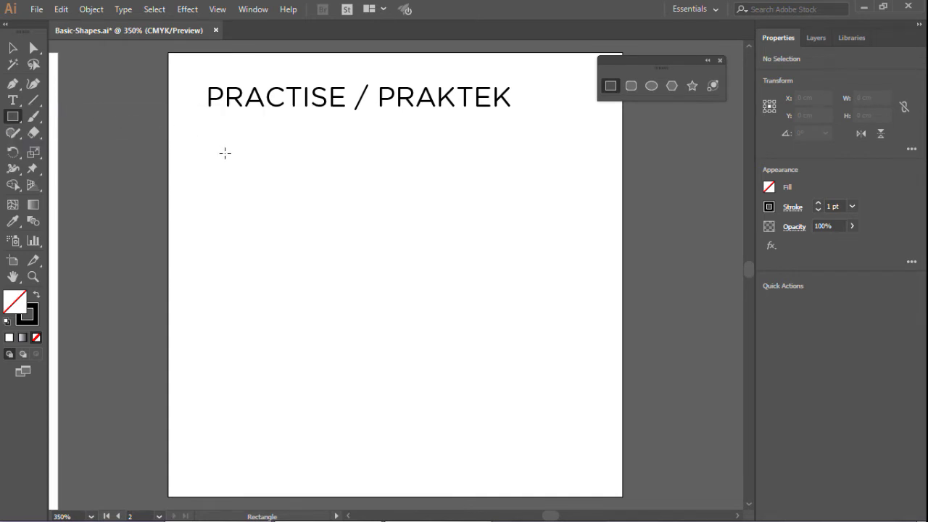
# Draw a freehand rectangle about 5.04 by 2.27 cm below the heading on the practice artboard, and delete it
pyautogui.moveTo(219, 158); pyautogui.dragTo(557, 308)
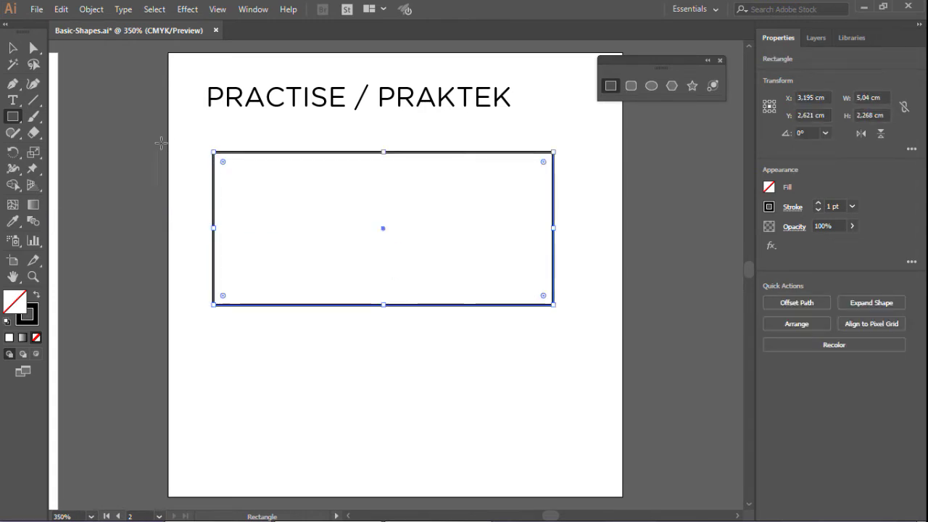
pyautogui.press('v')
pyautogui.press('Delete')
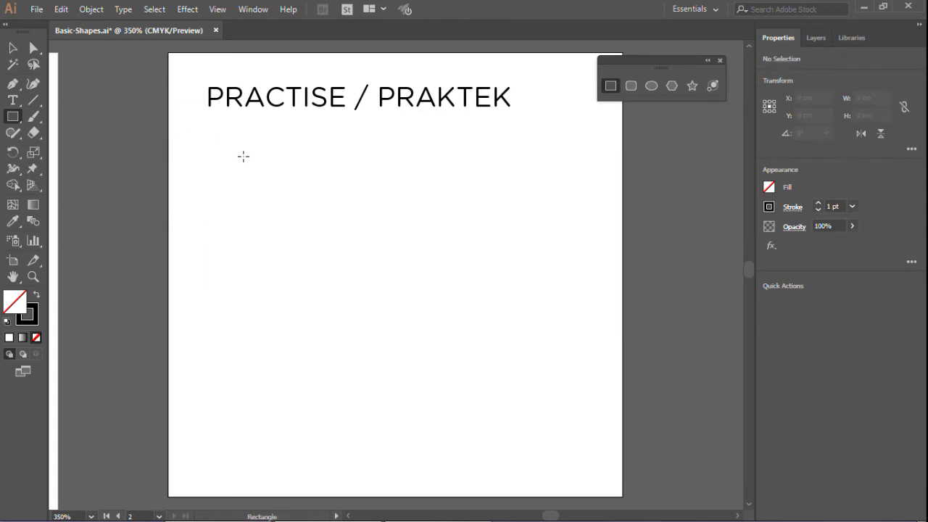
# Draw a proportionally constrained square about 2.3 cm wide below the heading, and delete it
pyautogui.moveTo(234, 153); pyautogui.dragTo(388, 286)
pyautogui.click(12, 48)
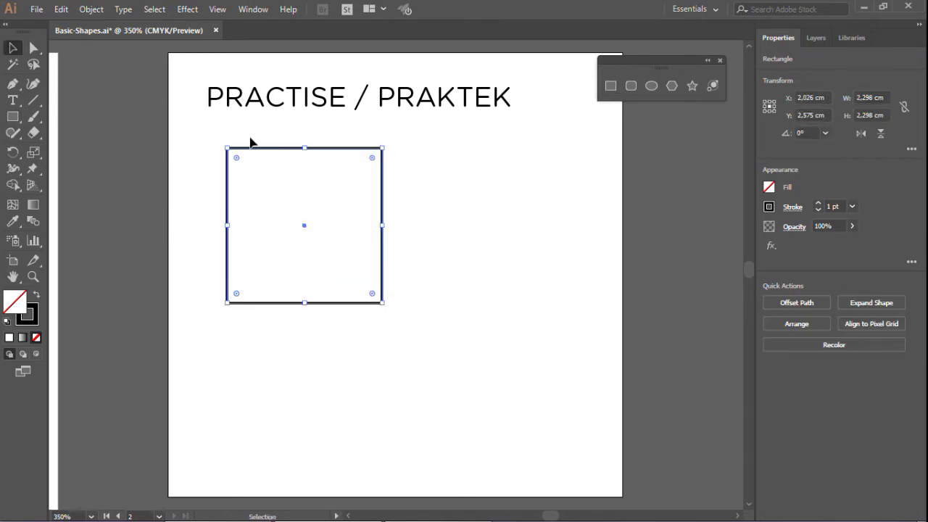
pyautogui.press('Delete')
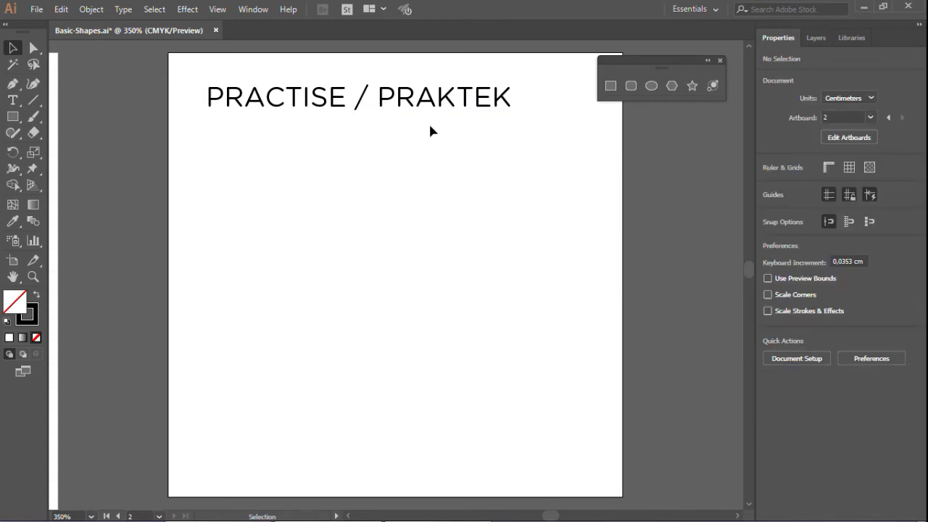
# Create a square by exact dimensions, 3 cm wide and 3 cm high, and move it towards the artboard's centre
pyautogui.click(609, 86)
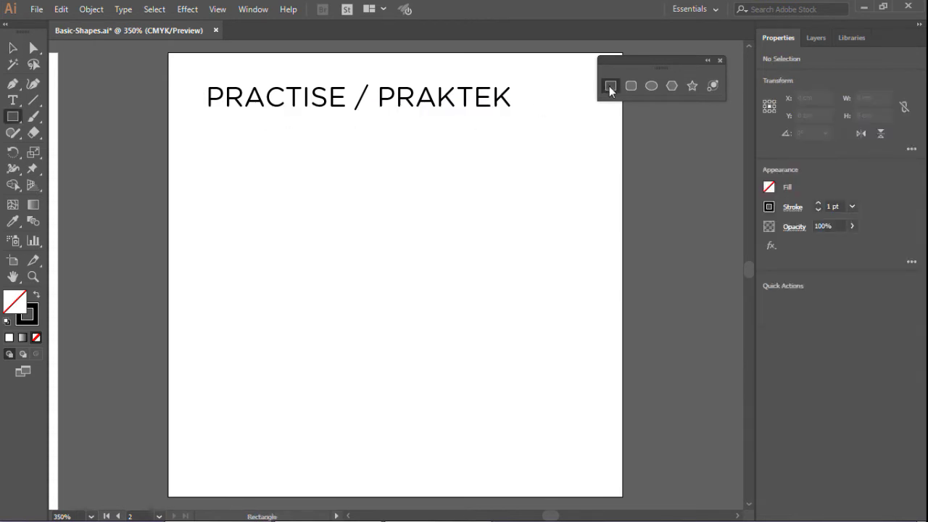
pyautogui.click(350, 238)
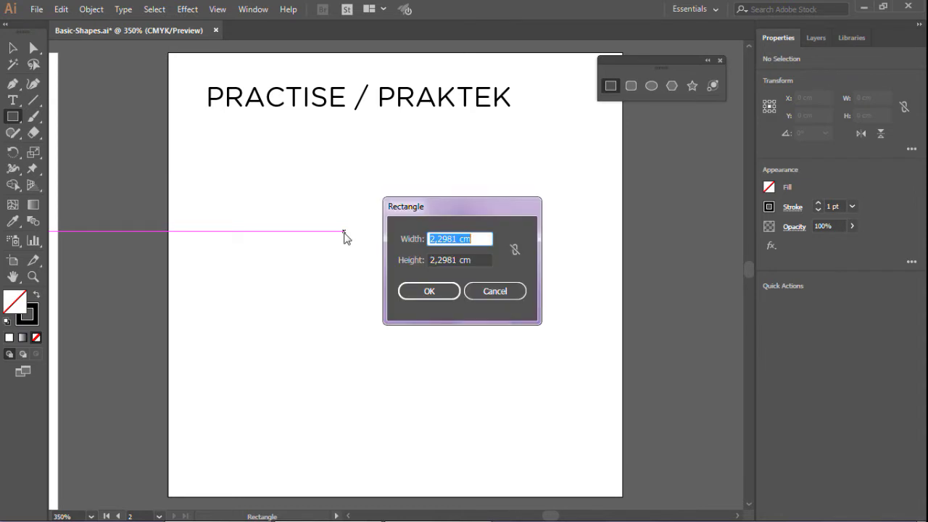
pyautogui.write('3')
pyautogui.click(482, 265)
pyautogui.write('3')
pyautogui.moveTo(482, 265); pyautogui.dragTo(435, 278)
pyautogui.write('3')
pyautogui.click(435, 293)
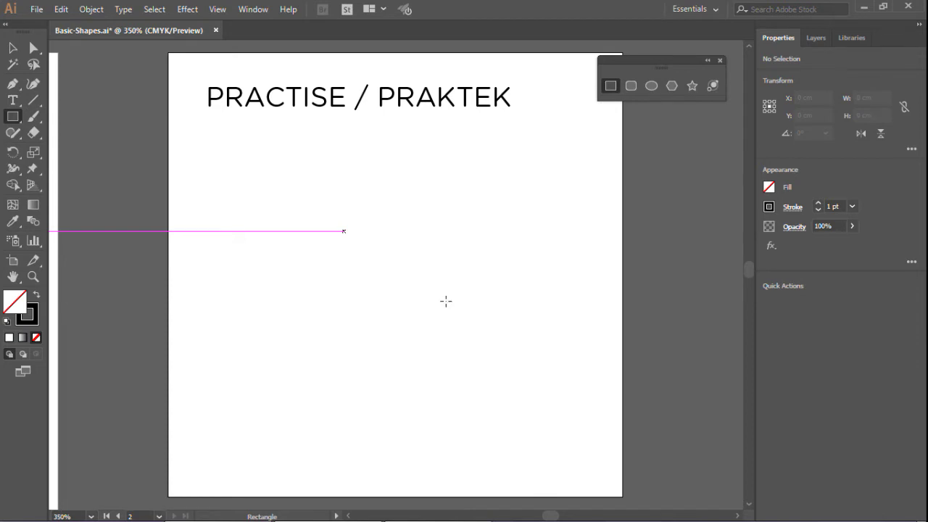
pyautogui.click(13, 48)
pyautogui.moveTo(394, 232); pyautogui.dragTo(337, 185)
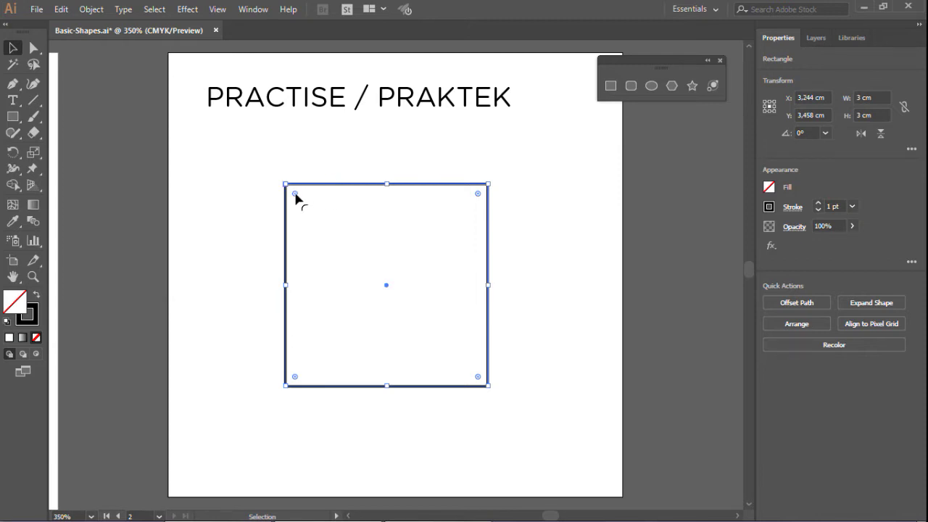
# Round all four corners of the 3 cm square evenly with its live corners, and delete the shape
pyautogui.moveTo(295, 196); pyautogui.dragTo(330, 204)
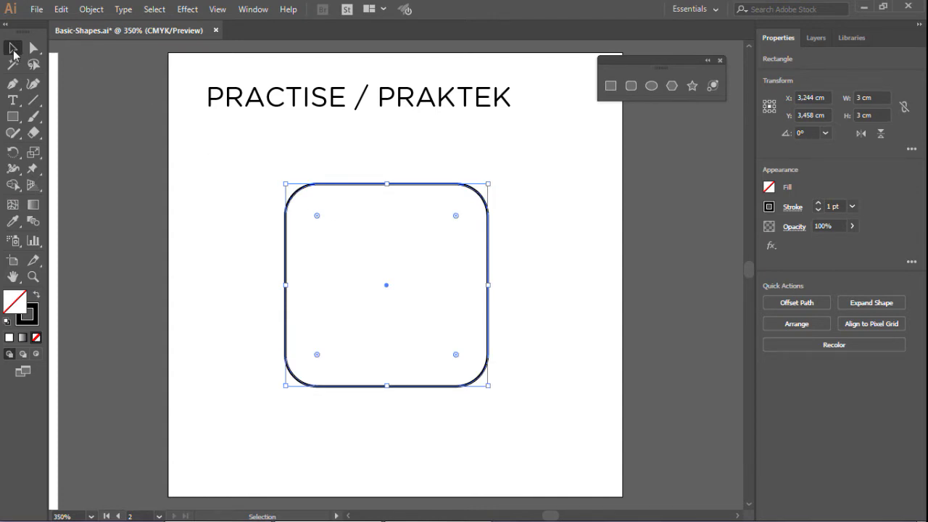
pyautogui.press('Delete')
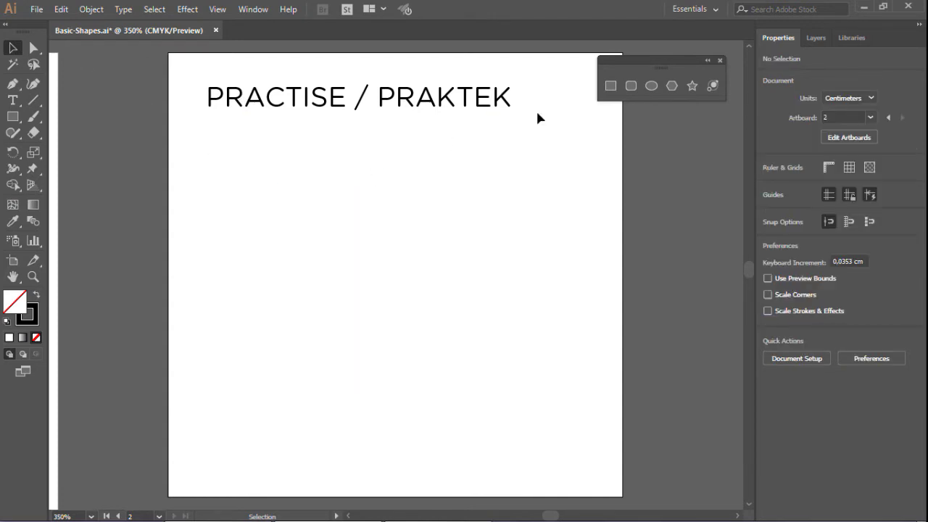
# Draw a wide freehand rounded rectangle below the heading with the Rounded Rectangle tool, and delete it
pyautogui.click(630, 86)
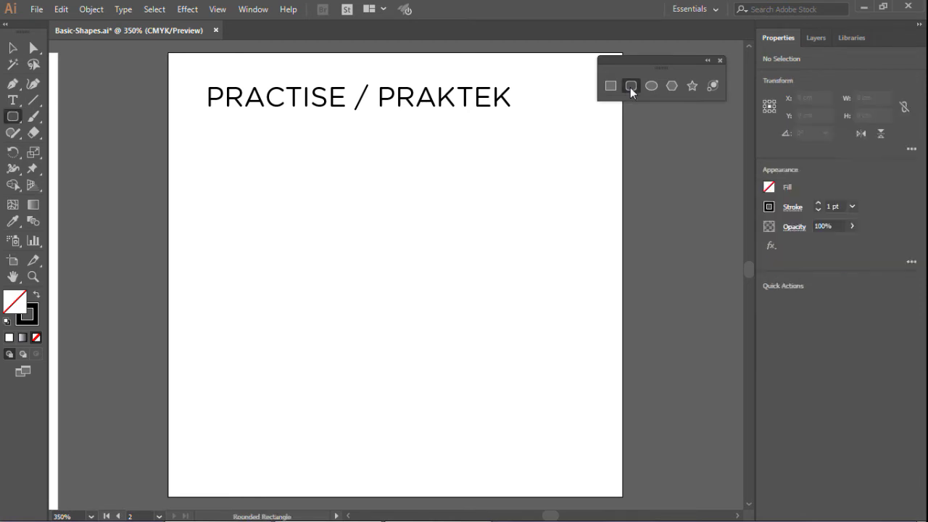
pyautogui.moveTo(240, 147)
pyautogui.mouseDown()
pyautogui.moveTo(519, 303)
pyautogui.moveTo(520, 375)
pyautogui.moveTo(557, 320)
pyautogui.moveTo(580, 331)
pyautogui.moveTo(569, 329)
pyautogui.mouseUp()
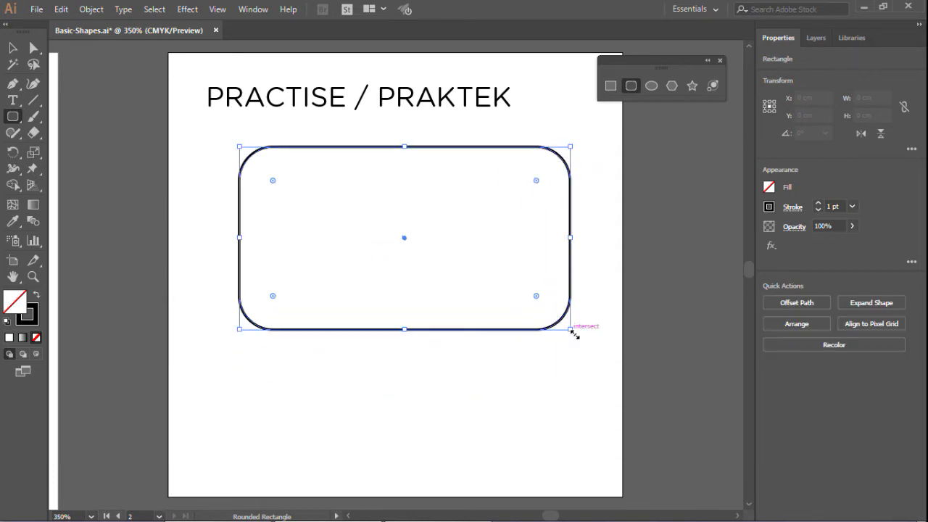
pyautogui.press('Delete')
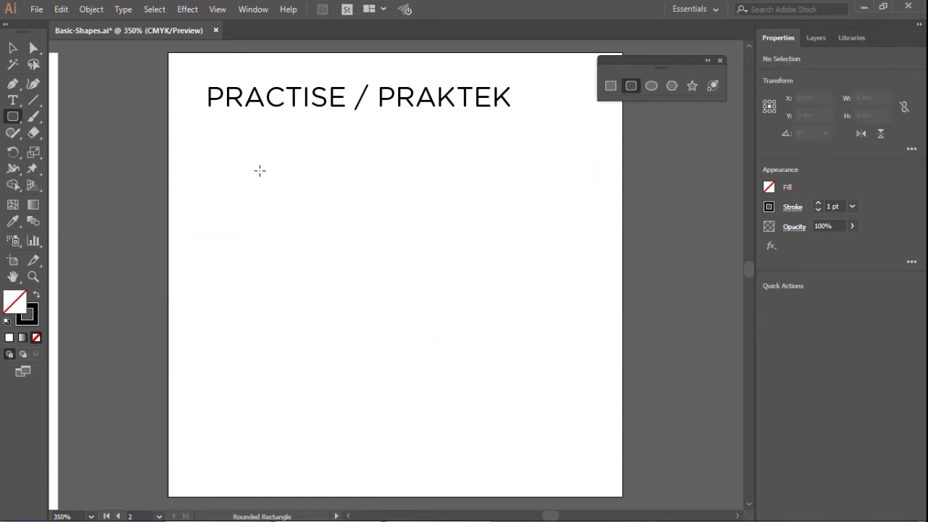
# Draw a constrained rounded square about 3.62 cm wide below the heading, and delete it
pyautogui.moveTo(223, 147); pyautogui.dragTo(466, 338)
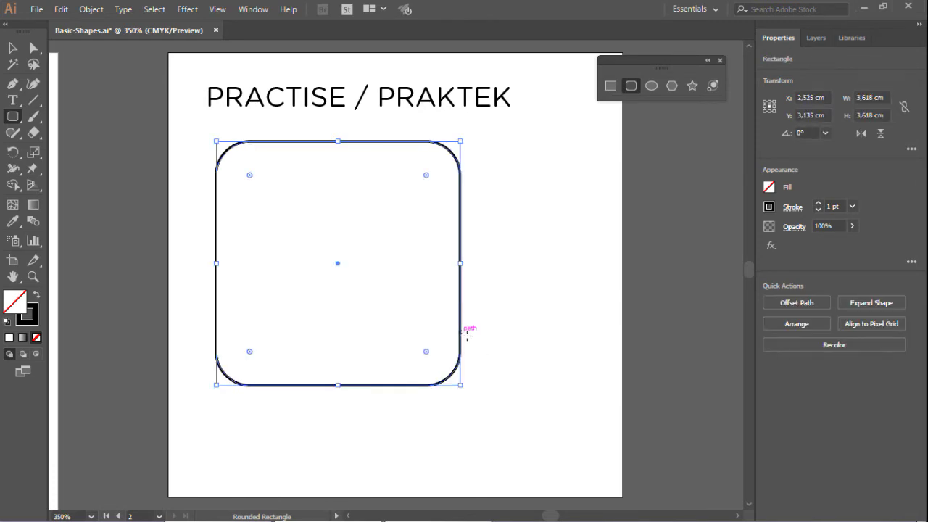
pyautogui.click(11, 49)
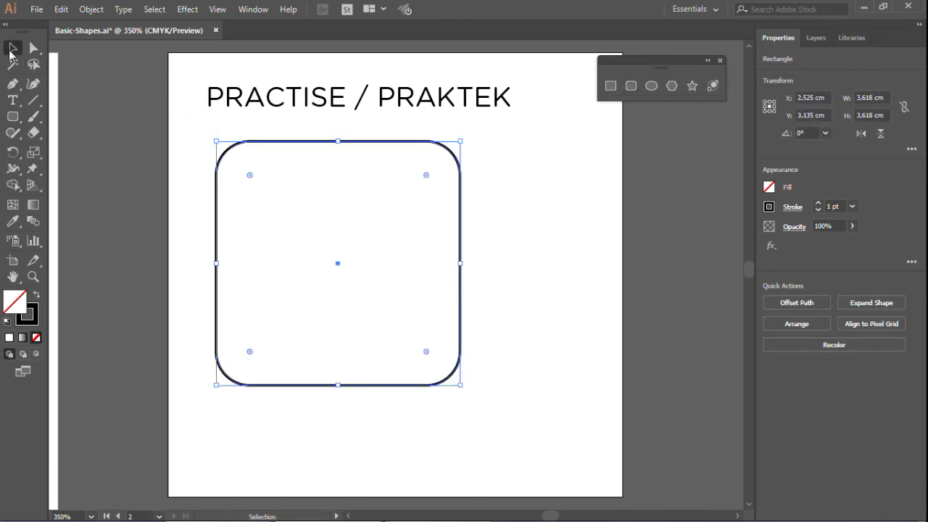
pyautogui.click(271, 178)
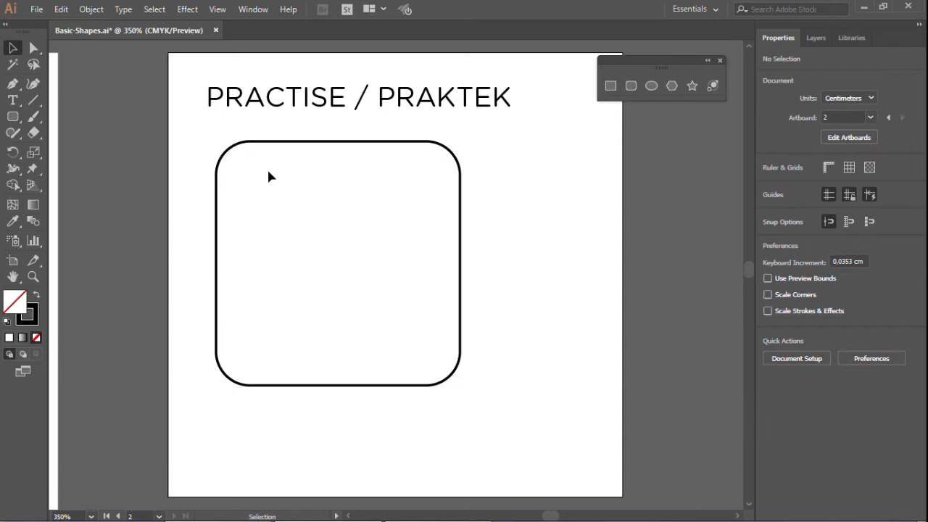
pyautogui.click(337, 144)
pyautogui.press('Delete')
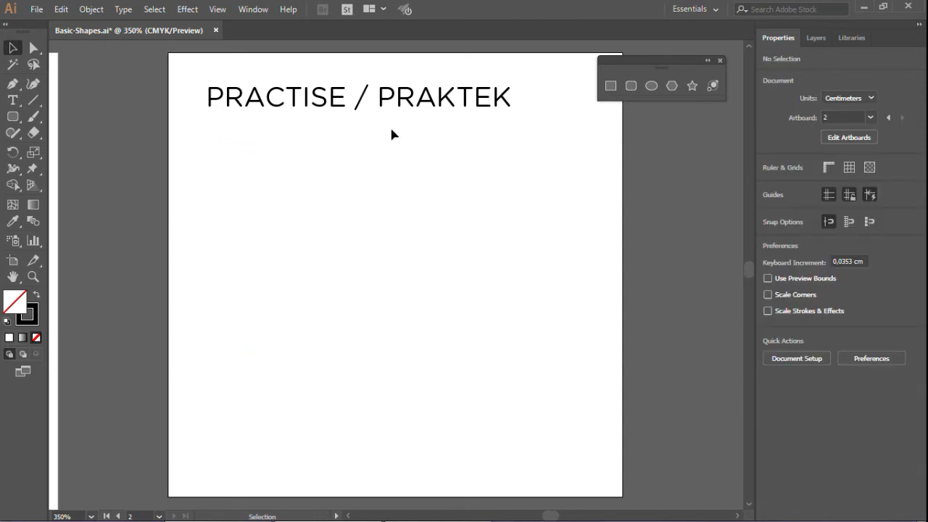
# Create a rounded rectangle by exact dimensions, 3 cm wide and 3 cm high with a 0.5 cm corner radius
pyautogui.click(630, 87)
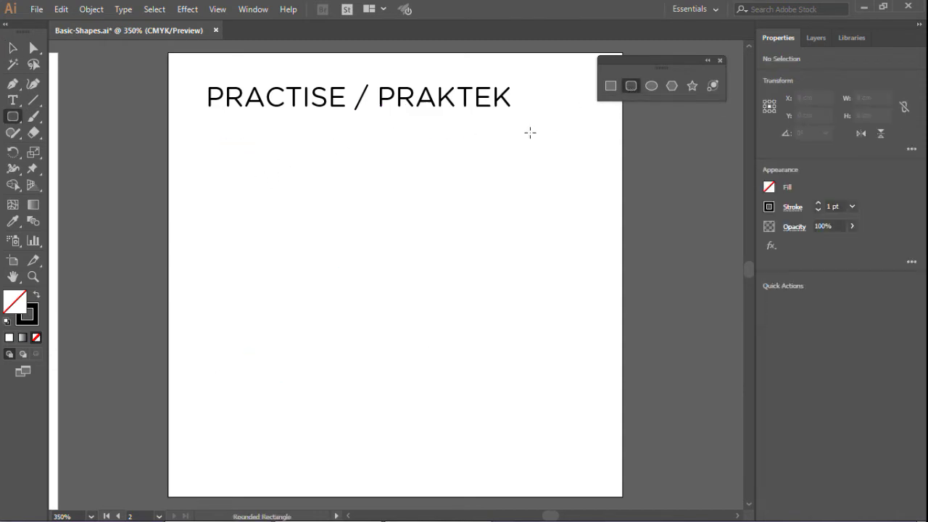
pyautogui.click(328, 230)
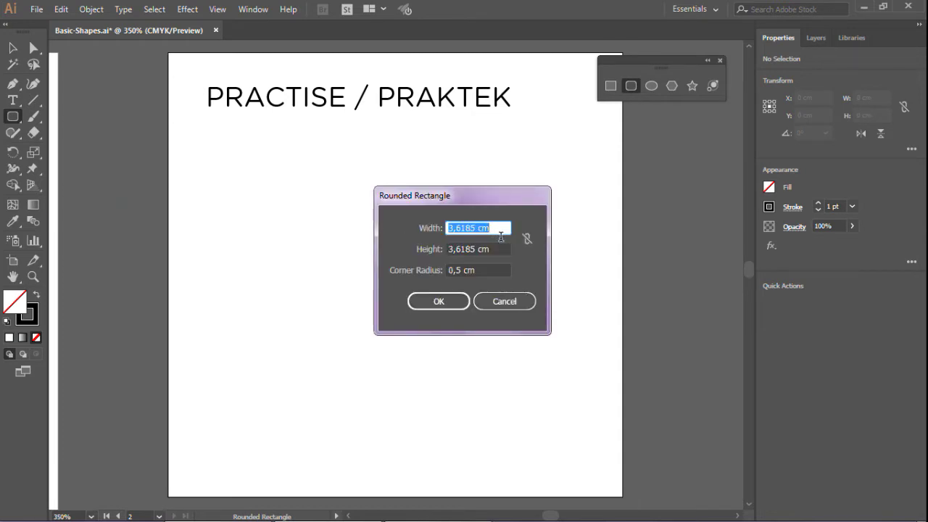
pyautogui.write('3')
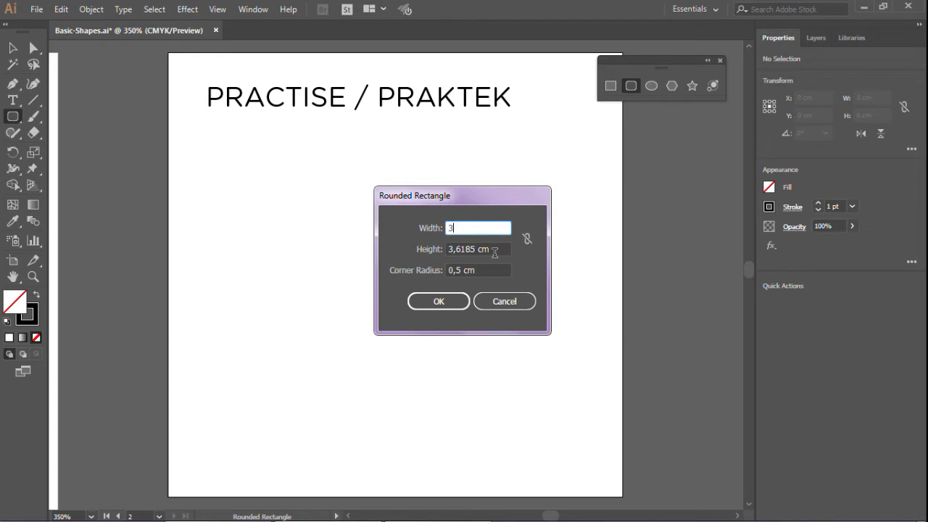
pyautogui.press('Tab')
pyautogui.write('3')
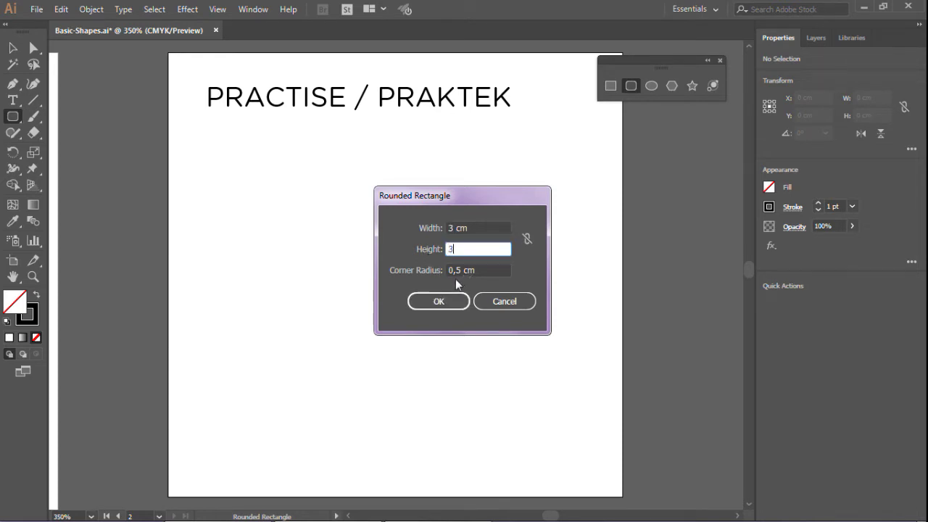
pyautogui.click(449, 300)
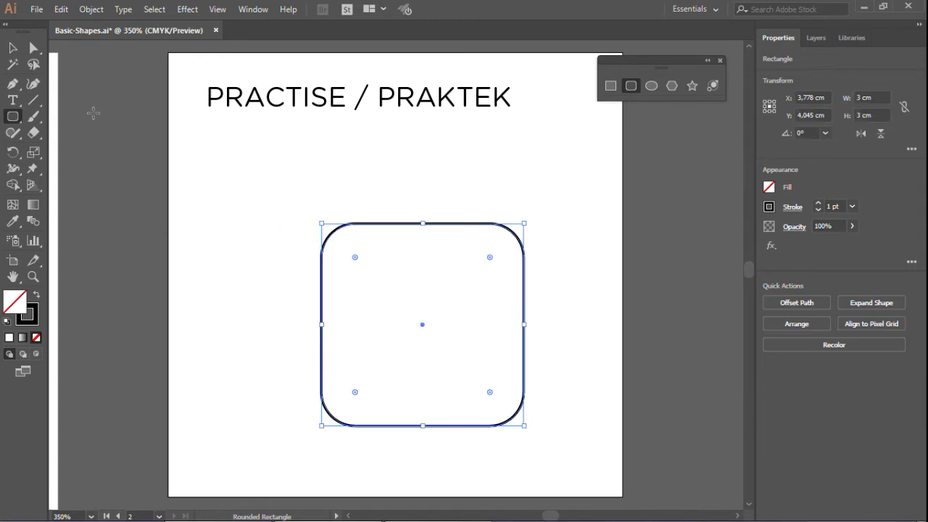
# Delete the 3 cm rounded square from the practice artboard
pyautogui.click(12, 50)
pyautogui.click(367, 210)
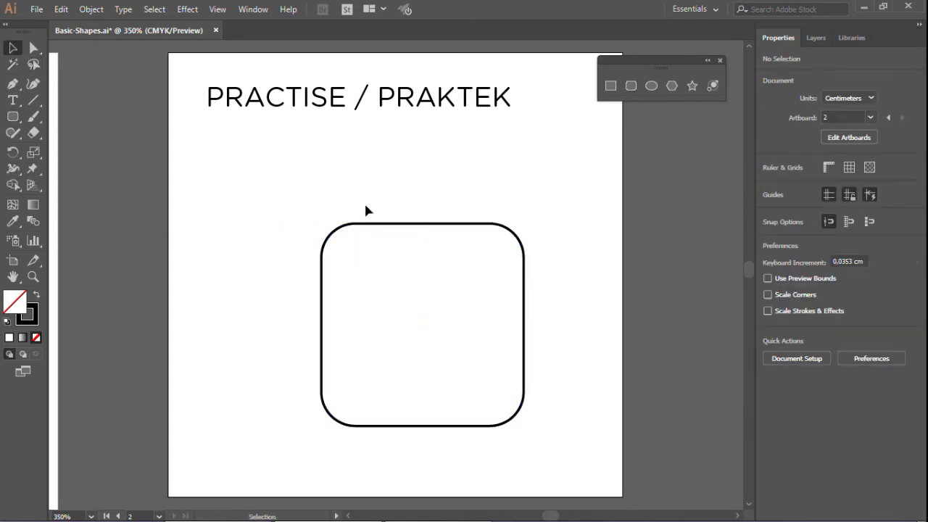
pyautogui.click(384, 224)
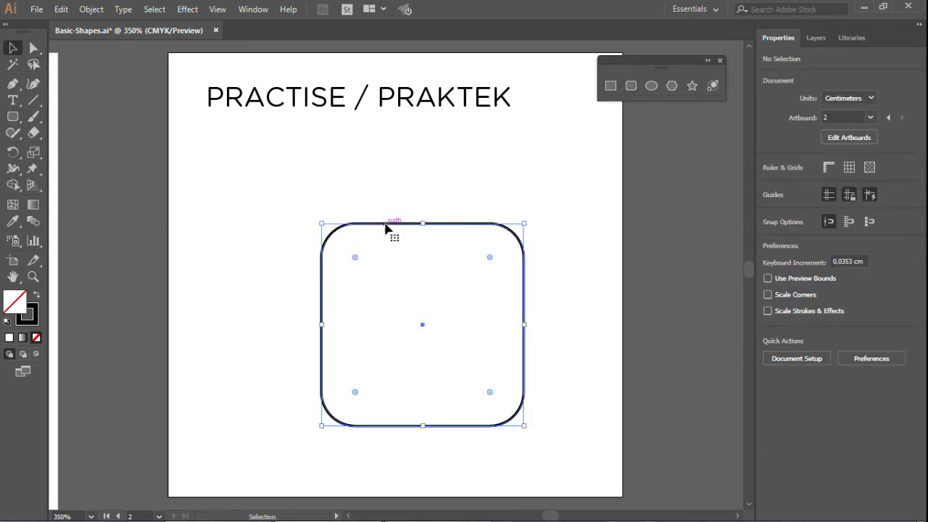
pyautogui.press('Delete')
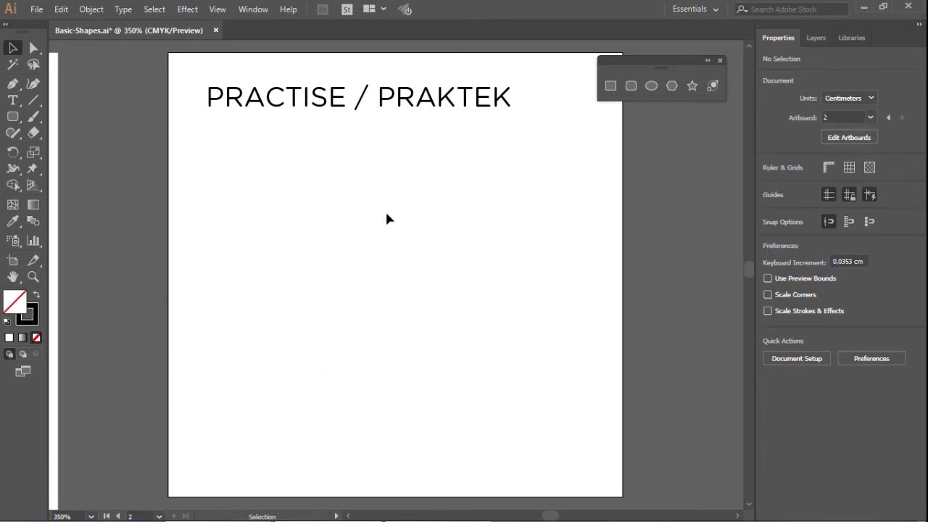
# Draw a freehand ellipse about 5.2 by 2.53 cm below the heading, and delete it
pyautogui.click(651, 86)
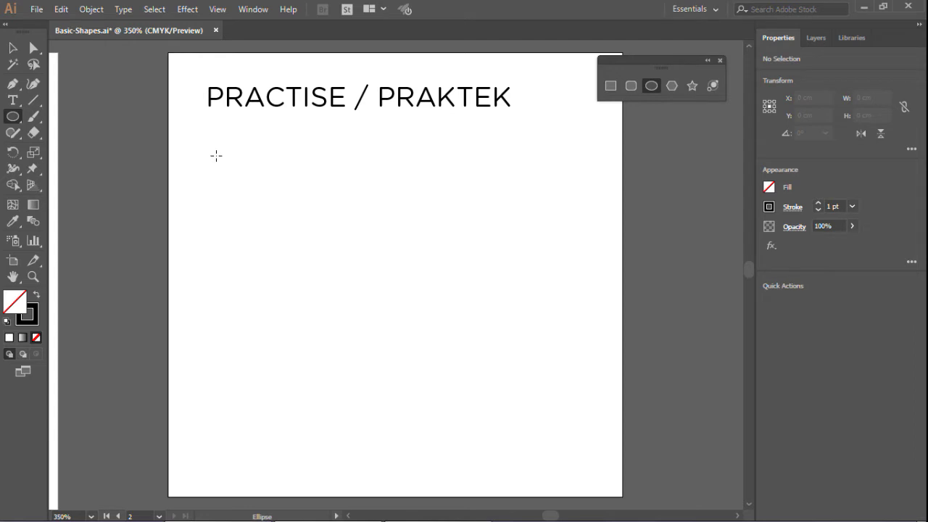
pyautogui.moveTo(216, 155); pyautogui.dragTo(561, 320)
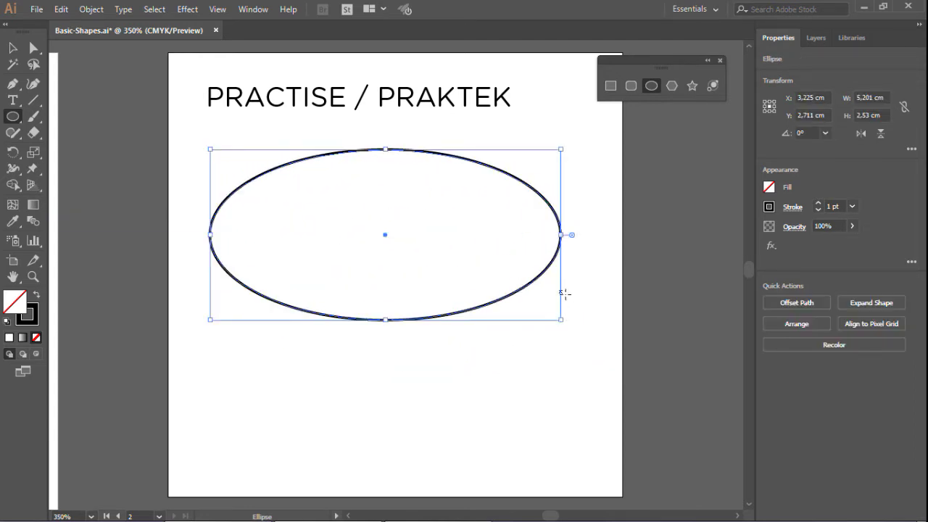
pyautogui.press('Delete')
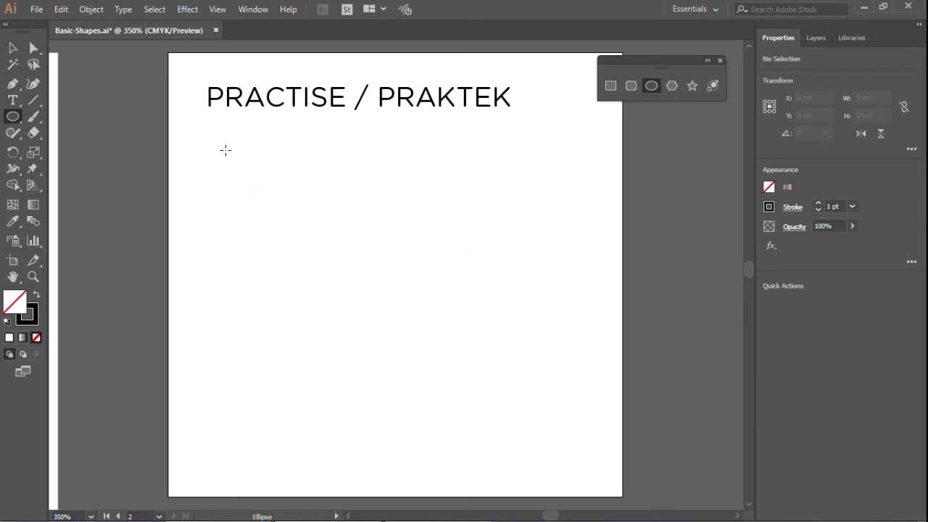
# Draw a constrained circle about 2.9 cm in diameter below the heading, and delete it
pyautogui.moveTo(210, 138); pyautogui.dragTo(412, 263)
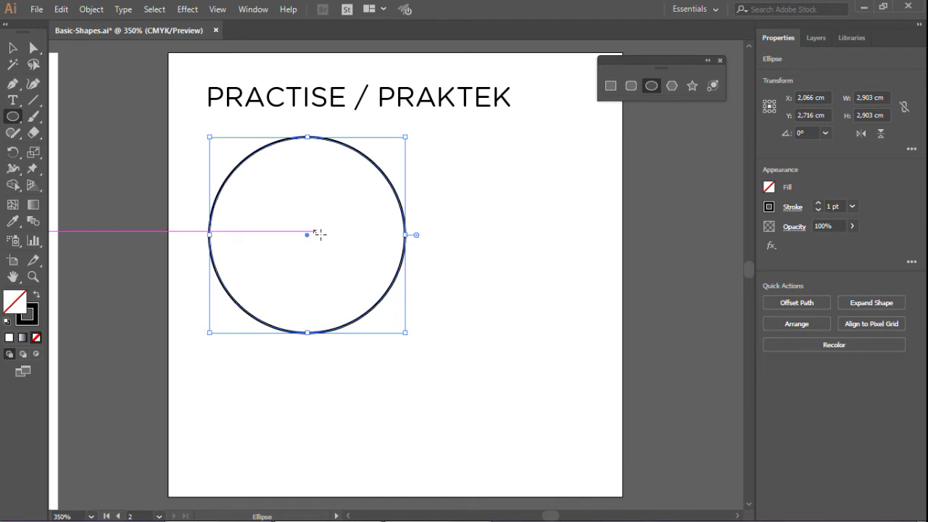
pyautogui.press('Delete')
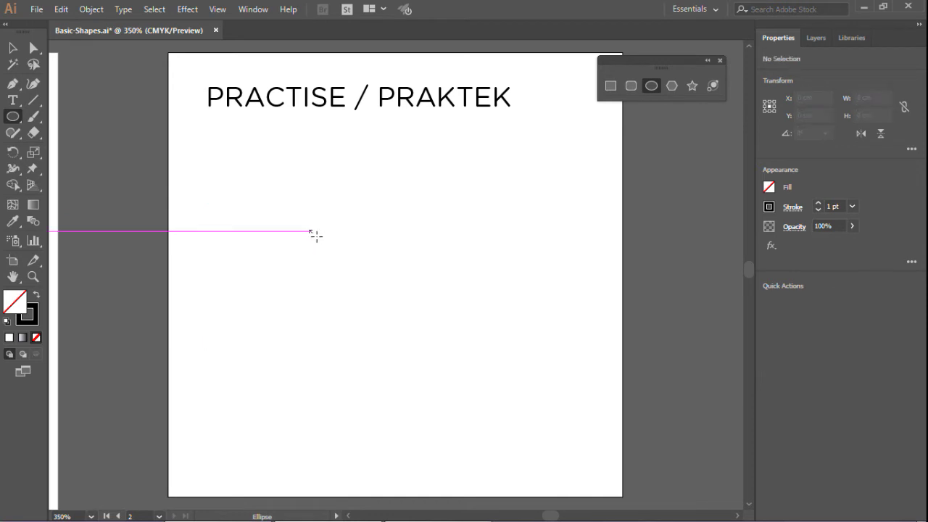
# Draw a circle about 2.66 cm in diameter outward from its centre near the middle of the practice artboard
pyautogui.moveTo(363, 255); pyautogui.dragTo(459, 199)
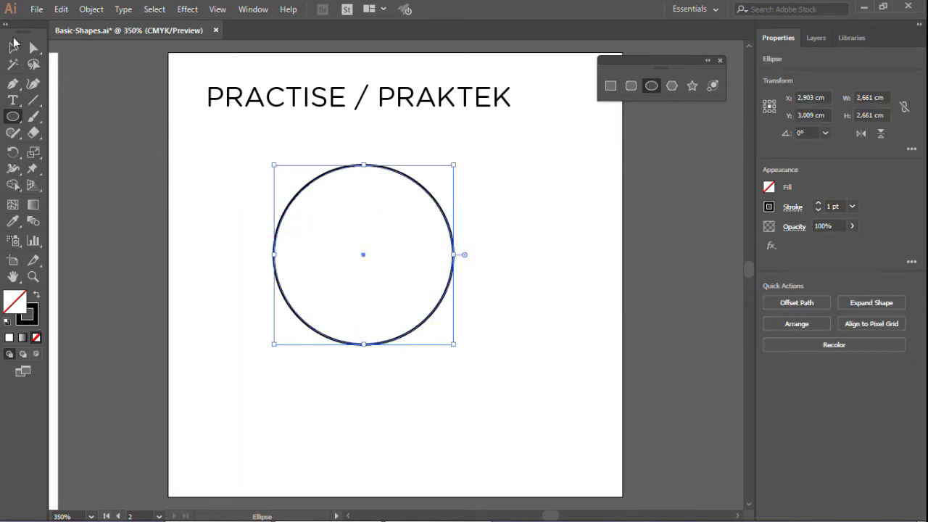
# Delete the circle drawn outward from its centre from the practice artboard
pyautogui.click(13, 47)
pyautogui.press('Delete')
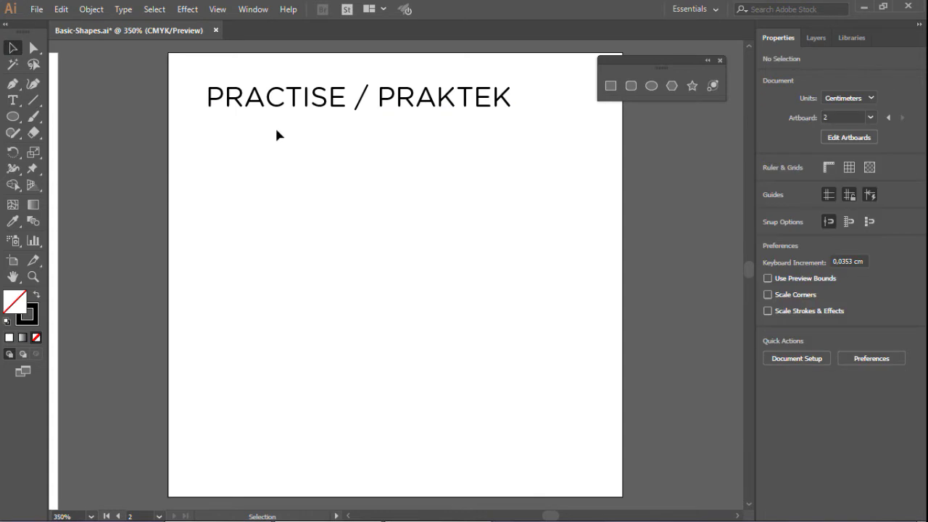
# Create a circle with an exact width and height of 3 cm near the middle of the practice artboard
pyautogui.click(651, 86)
pyautogui.click(384, 268)
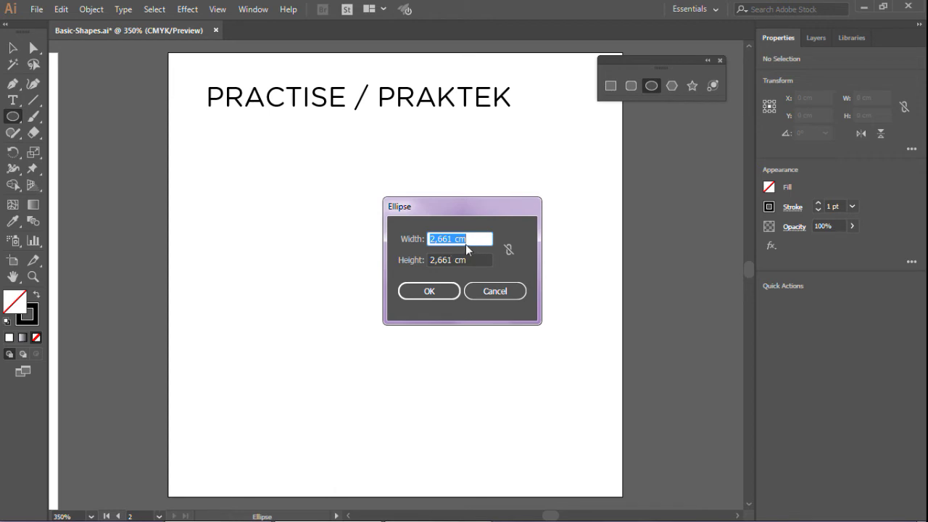
pyautogui.write('3')
pyautogui.press('Tab')
pyautogui.write('3')
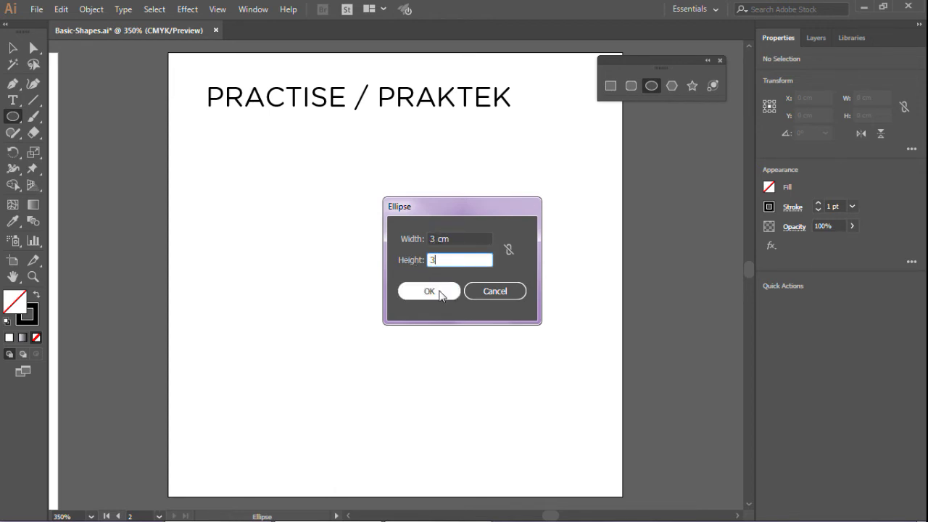
pyautogui.click(437, 291)
# Reshape the 3 cm circle into a pie wedge about 2.35 by 1.5 cm, and delete it
pyautogui.press('v')
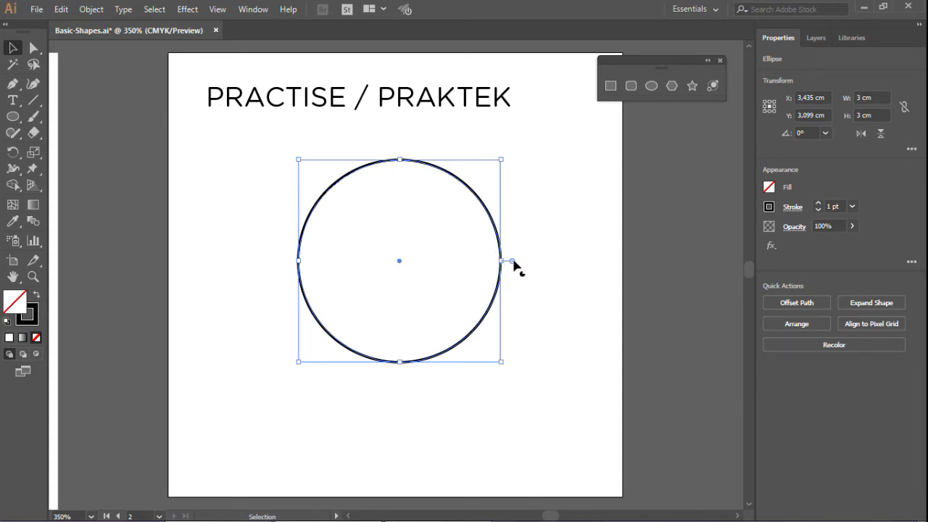
pyautogui.moveTo(514, 261); pyautogui.dragTo(499, 320)
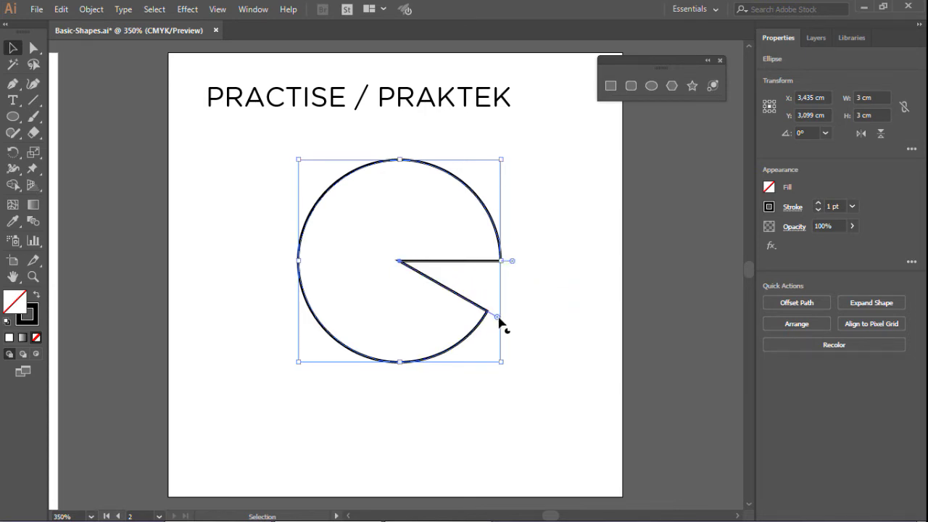
pyautogui.moveTo(498, 322); pyautogui.dragTo(335, 167)
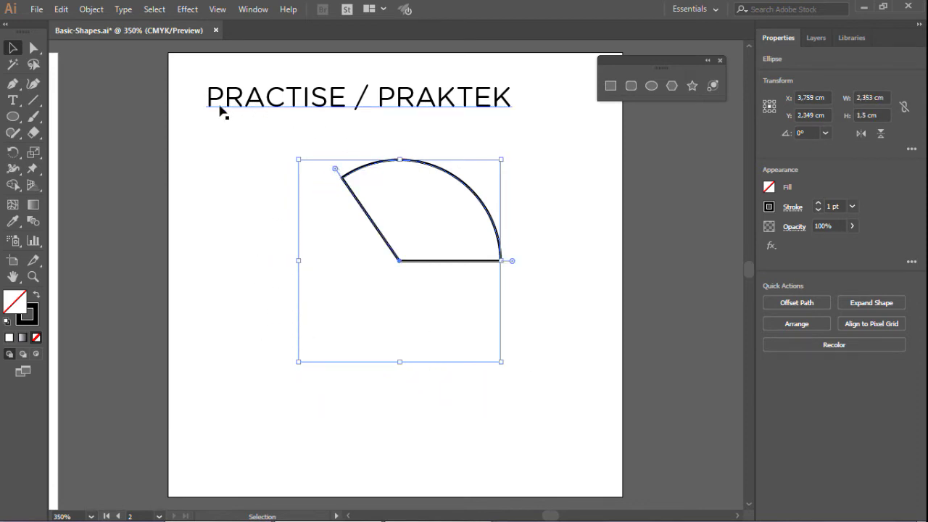
pyautogui.press('Delete')
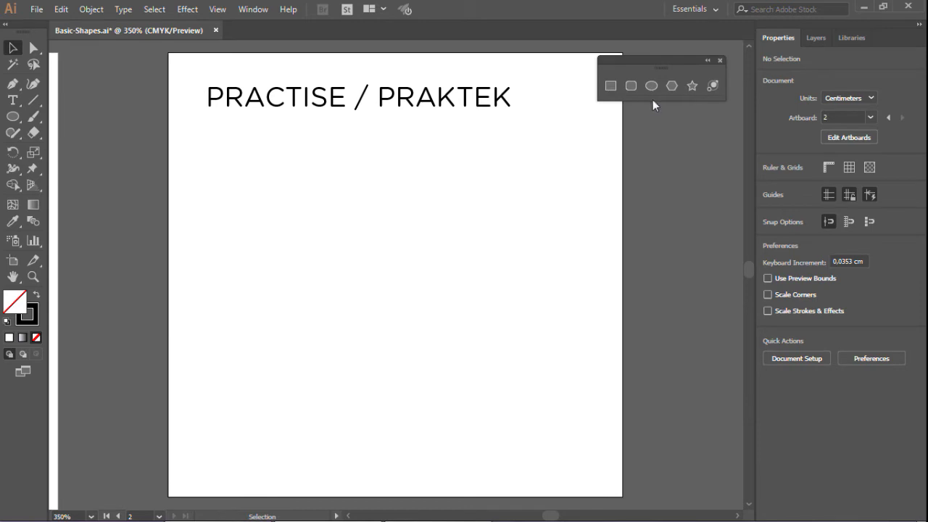
# Draw a freehand hexagon about 1.81 cm in radius near the middle of the practice artboard, and delete it
pyautogui.click(672, 86)
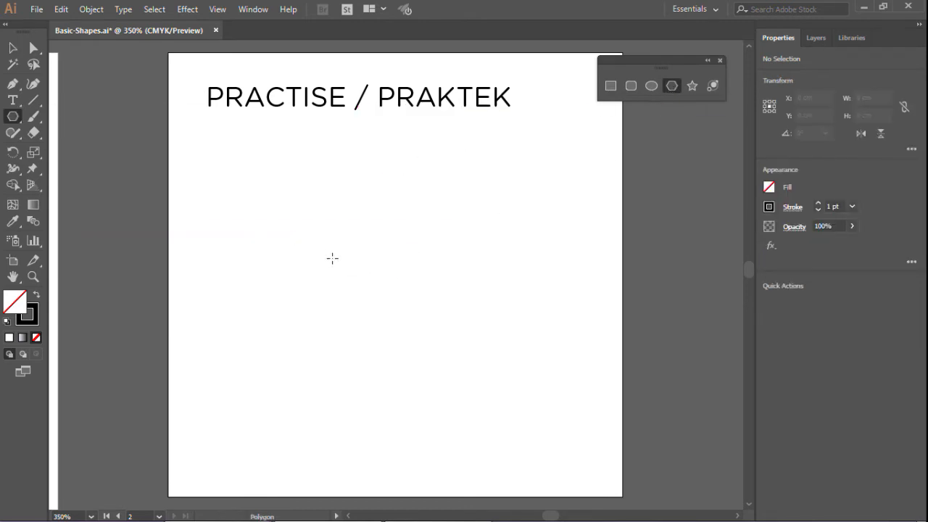
pyautogui.moveTo(352, 273)
pyautogui.mouseDown()
pyautogui.moveTo(406, 254)
pyautogui.moveTo(456, 273)
pyautogui.moveTo(367, 358)
pyautogui.moveTo(397, 281)
pyautogui.moveTo(447, 271)
pyautogui.moveTo(464, 301)
pyautogui.moveTo(471, 257)
pyautogui.moveTo(461, 303)
pyautogui.moveTo(476, 269)
pyautogui.moveTo(443, 271)
pyautogui.moveTo(470, 262)
pyautogui.moveTo(457, 257)
pyautogui.moveTo(473, 248)
pyautogui.mouseUp()
pyautogui.press('v')
pyautogui.press('Delete')
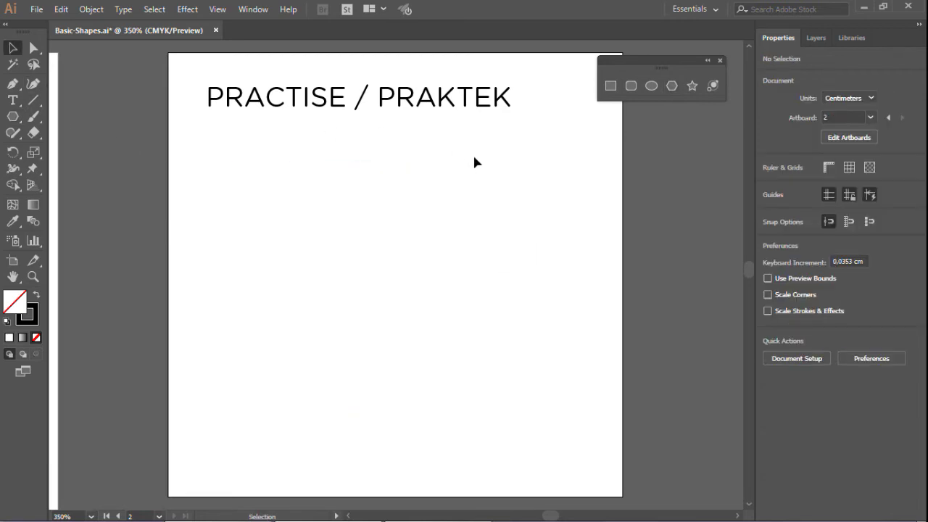
# Create a polygon with exactly 8 sides and a 2 cm radius below the heading
pyautogui.click(671, 85)
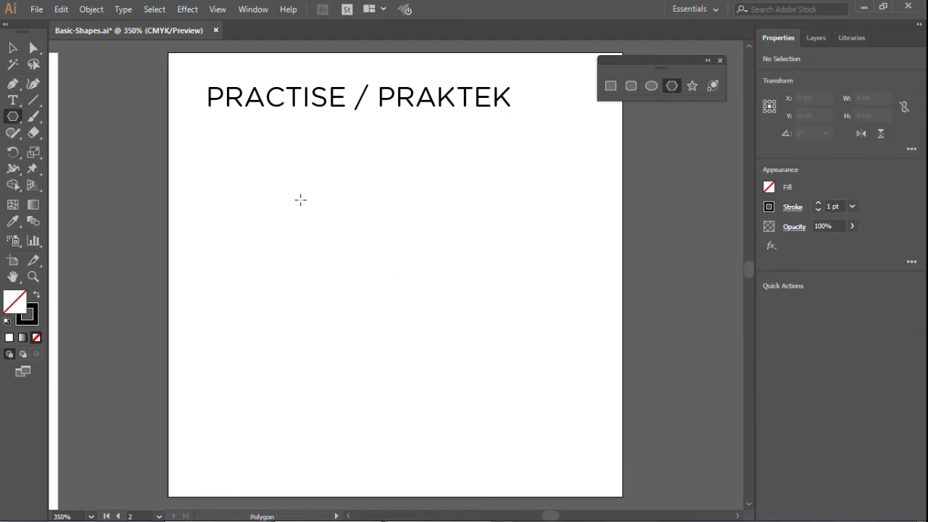
pyautogui.click(389, 251)
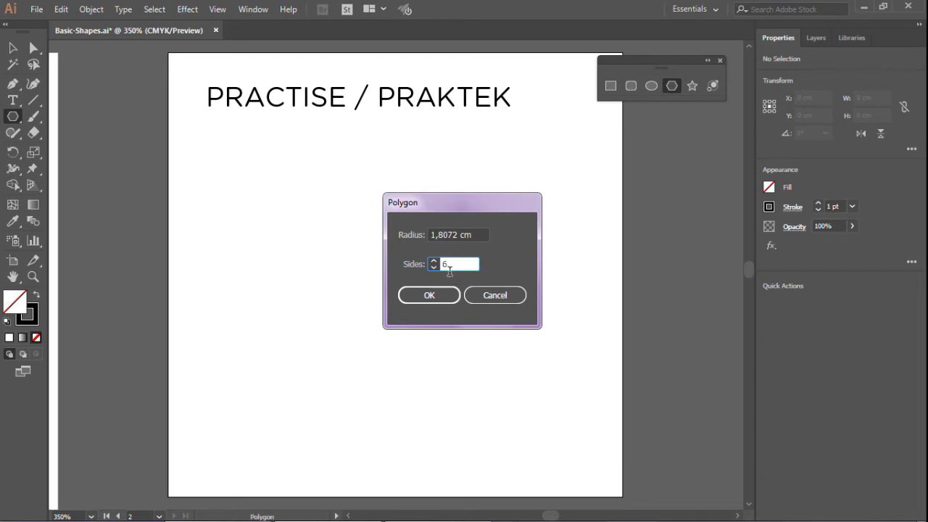
pyautogui.doubleClick(453, 271)
pyautogui.write('8')
pyautogui.click(480, 239)
pyautogui.moveTo(483, 240); pyautogui.dragTo(419, 235)
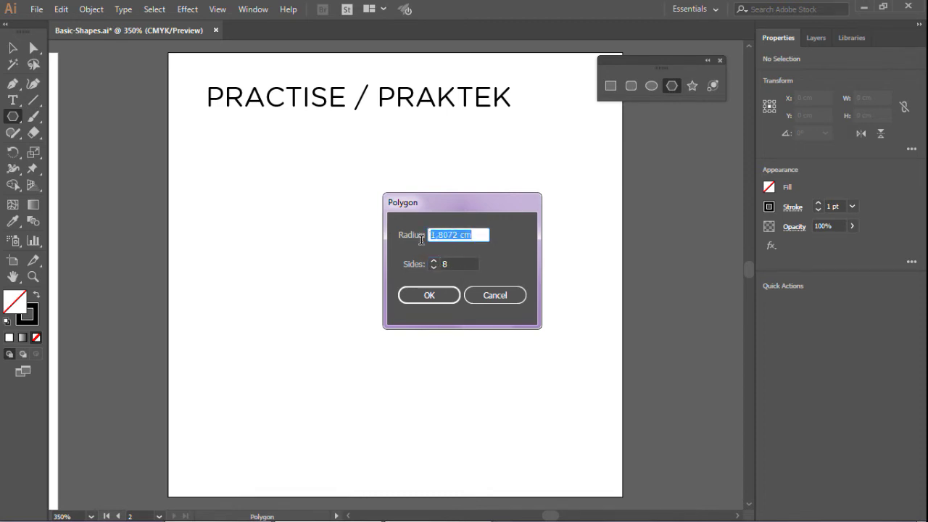
pyautogui.write('2')
pyautogui.click(429, 296)
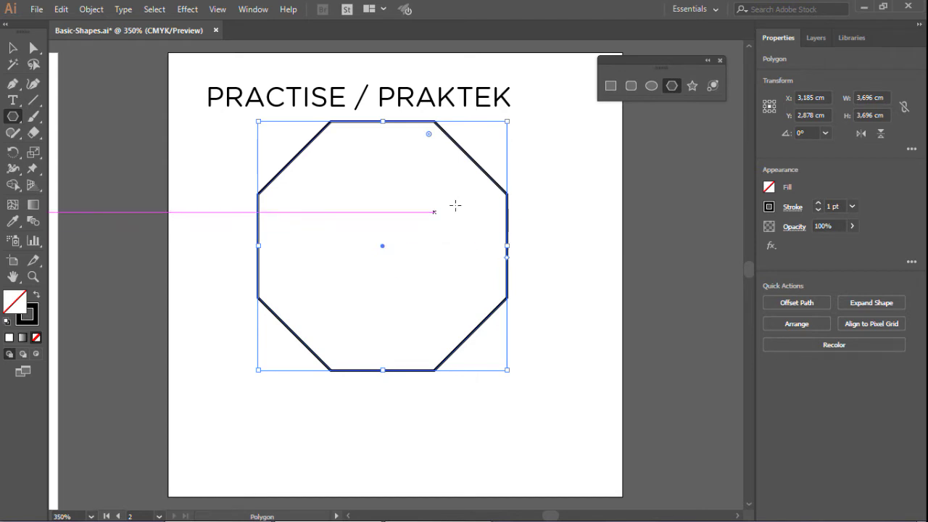
# Round all corners of the octagon, and delete it from the practice artboard
pyautogui.press('v')
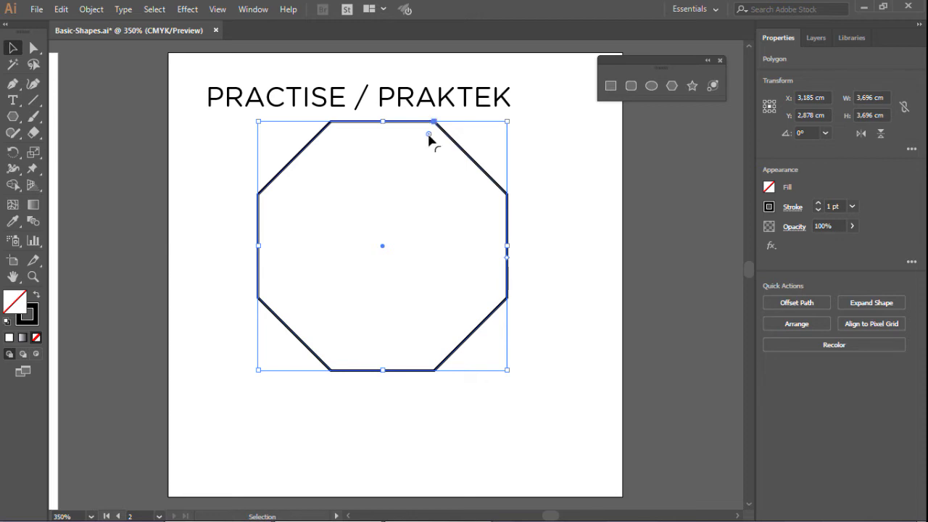
pyautogui.moveTo(429, 135); pyautogui.dragTo(419, 167)
pyautogui.click(196, 138)
pyautogui.click(293, 161)
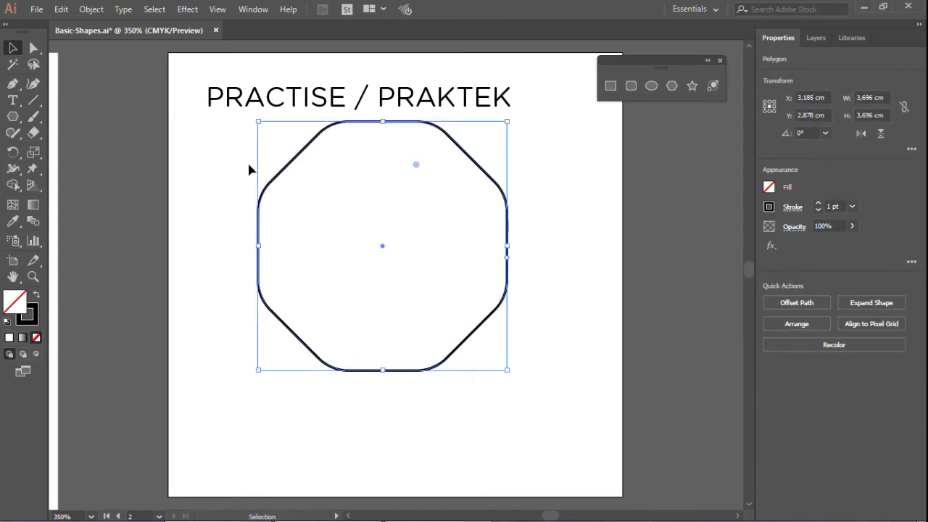
pyautogui.press('Delete')
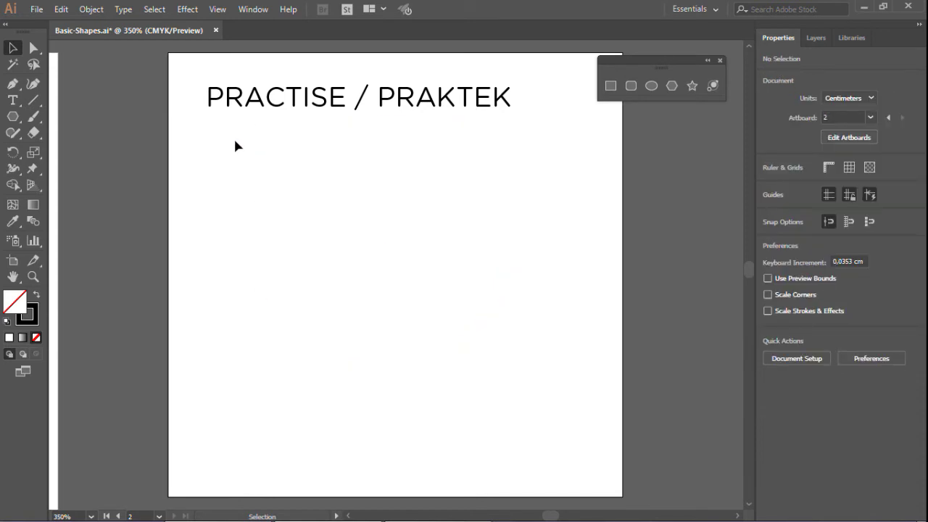
# Draw a freehand polygon about 3.27 cm wide, decreasing and increasing its number of sides while drawing, and delete it
pyautogui.click(674, 86)
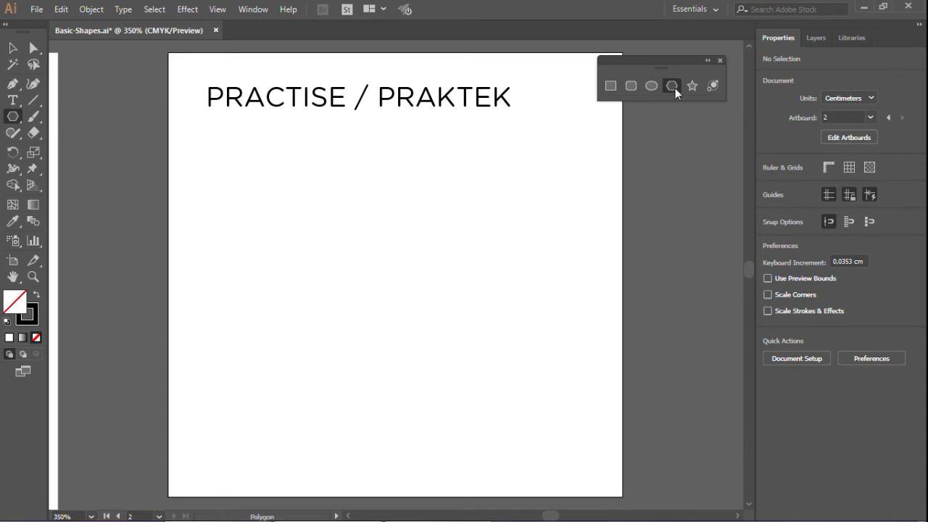
pyautogui.moveTo(385, 278); pyautogui.dragTo(484, 220)
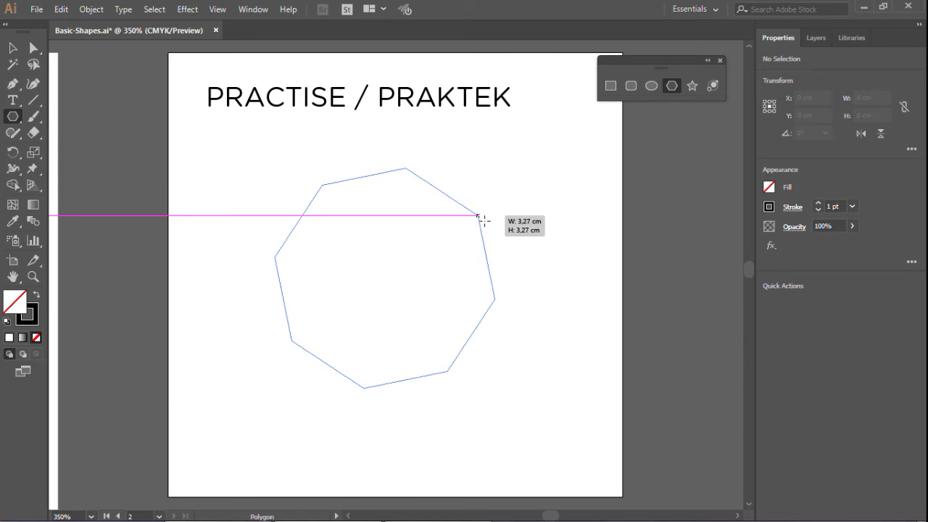
pyautogui.press('Down')
pyautogui.press('Down')
pyautogui.press('Down')
pyautogui.moveTo(483, 219); pyautogui.dragTo(485, 228)
pyautogui.press('Down')
pyautogui.press('Down')
pyautogui.press('Up')
pyautogui.press('Up')
pyautogui.press('Up')
pyautogui.press('Up')
pyautogui.press('Up')
pyautogui.press('Up')
pyautogui.press('Up')
pyautogui.press('Up')
pyautogui.press('Up')
pyautogui.press('Up')
pyautogui.press('Up')
pyautogui.press('Up')
pyautogui.press('Up')
pyautogui.press('Up')
pyautogui.press('Up')
pyautogui.press('Up')
pyautogui.press('Up')
pyautogui.press('Up')
pyautogui.press('Up')
pyautogui.press('Up')
pyautogui.press('Up')
pyautogui.press('Up')
pyautogui.press('Up')
pyautogui.press('Up')
pyautogui.press('Up')
pyautogui.press('Up')
pyautogui.press('Up')
pyautogui.press('Up')
pyautogui.press('Delete')
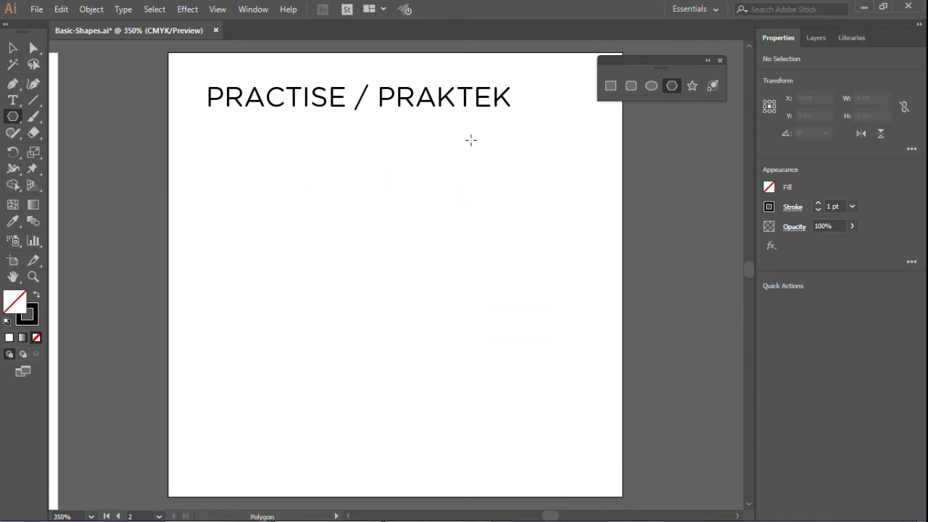
# Draw an upright five-pointed star about 2.7 by 2.57 cm near the middle of the practice artboard
pyautogui.click(692, 87)
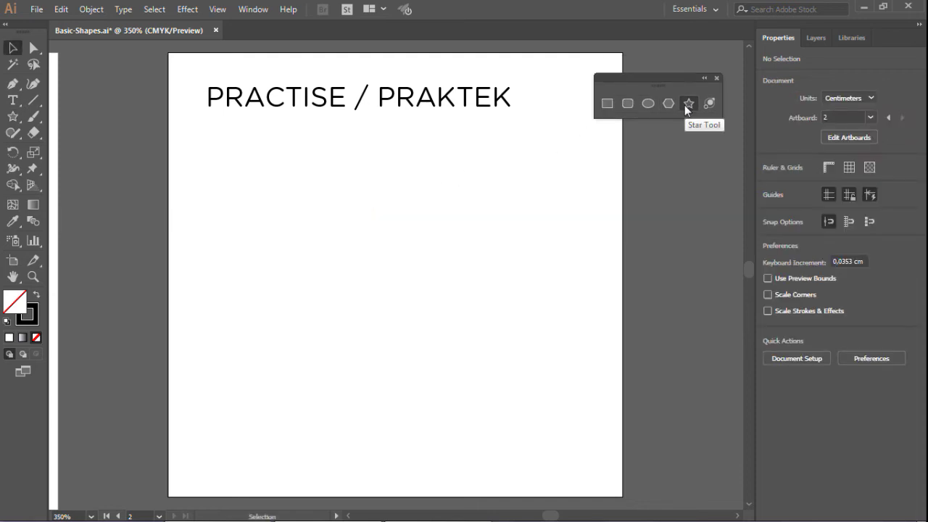
pyautogui.click(686, 104)
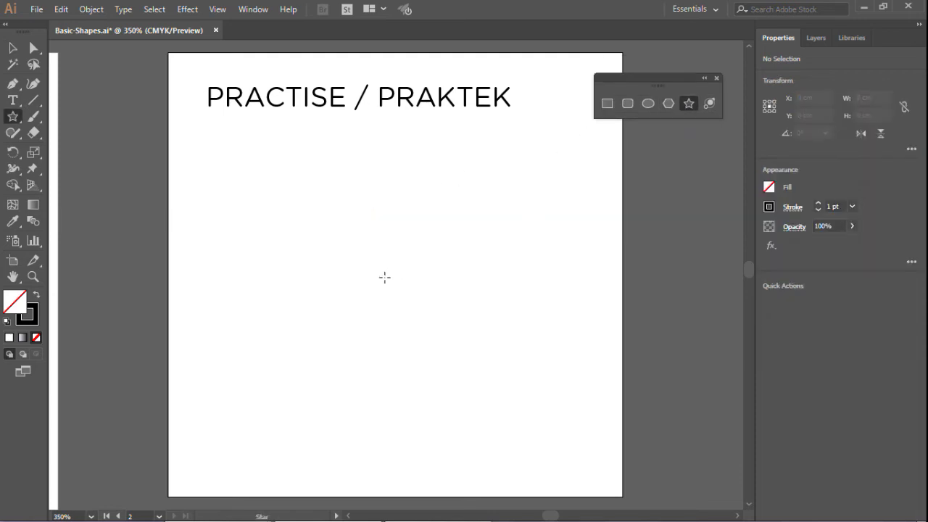
pyautogui.moveTo(384, 277); pyautogui.dragTo(443, 352)
# Round all corners of the five-pointed star with Direct Selection, and delete the star
pyautogui.click(32, 48)
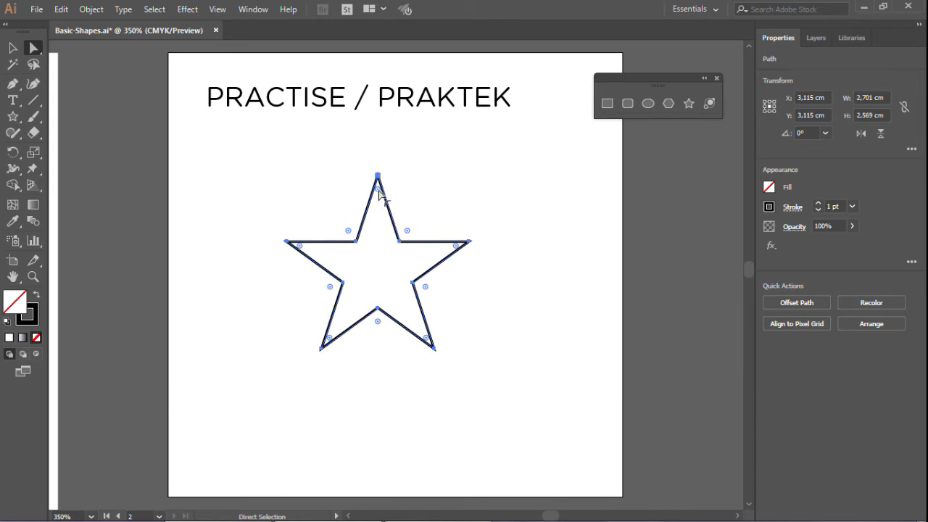
pyautogui.moveTo(378, 190); pyautogui.dragTo(403, 201)
pyautogui.press('v')
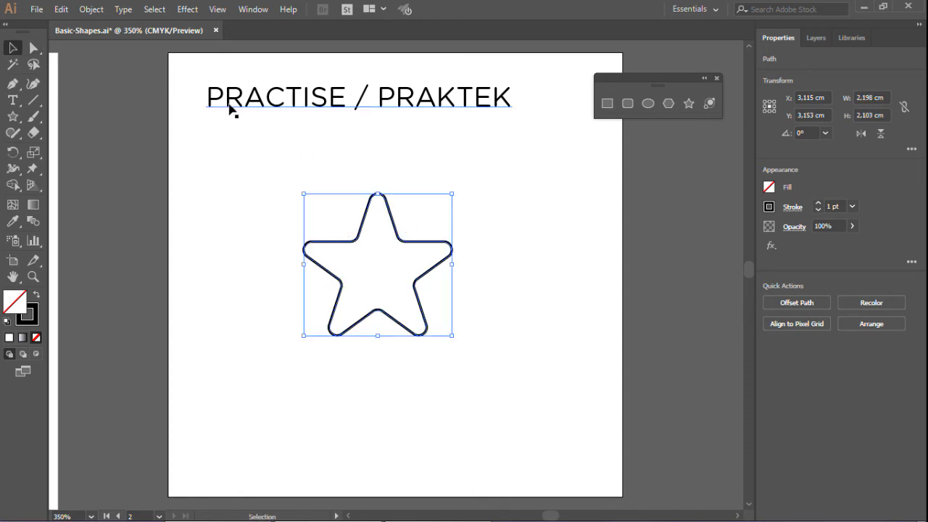
pyautogui.press('Delete')
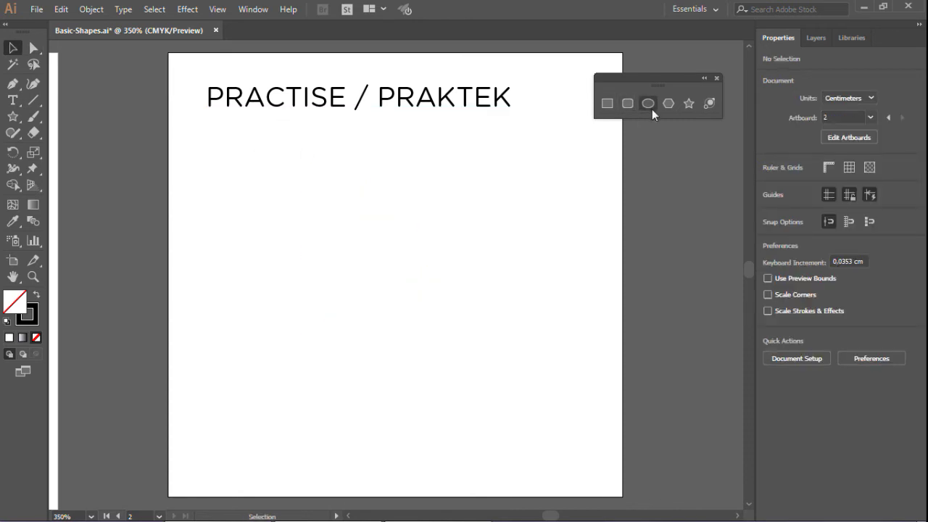
# Draw a star about 3.59 cm across, varying its number of points while drawing until it has about 28 points
pyautogui.click(689, 104)
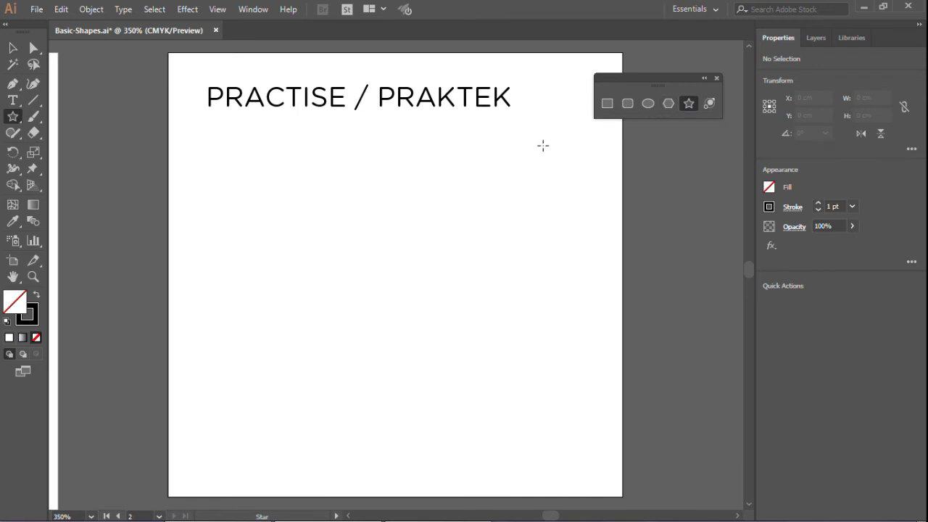
pyautogui.moveTo(367, 275)
pyautogui.mouseDown()
pyautogui.moveTo(431, 213)
pyautogui.moveTo(477, 280)
pyautogui.moveTo(472, 248)
pyautogui.moveTo(486, 232)
pyautogui.mouseUp()
pyautogui.press('Up')
pyautogui.press('Up')
pyautogui.press('Up')
pyautogui.press('Up')
pyautogui.press('Up')
pyautogui.press('Up')
pyautogui.press('Up')
pyautogui.press('Up')
pyautogui.press('Up')
pyautogui.press('Up')
pyautogui.press('Up')
pyautogui.press('Up')
pyautogui.press('Up')
pyautogui.press('Up')
pyautogui.press('Down')
pyautogui.press('Down')
pyautogui.press('Down')
pyautogui.press('Down')
pyautogui.press('Down')
pyautogui.press('Down')
pyautogui.press('Down')
pyautogui.press('Down')
pyautogui.press('Down')
pyautogui.press('Up')
pyautogui.press('Up')
pyautogui.press('Up')
pyautogui.press('Up')
pyautogui.press('Up')
pyautogui.press('Up')
pyautogui.press('Up')
pyautogui.press('Up')
pyautogui.press('Up')
pyautogui.press('Up')
pyautogui.press('Up')
pyautogui.press('Up')
pyautogui.press('Up')
pyautogui.press('Up')
pyautogui.press('Up')
pyautogui.press('Up')
pyautogui.press('Up')
pyautogui.press('Up')
# Round all corners of the many-pointed star, and delete it from the practice artboard
pyautogui.click(34, 48)
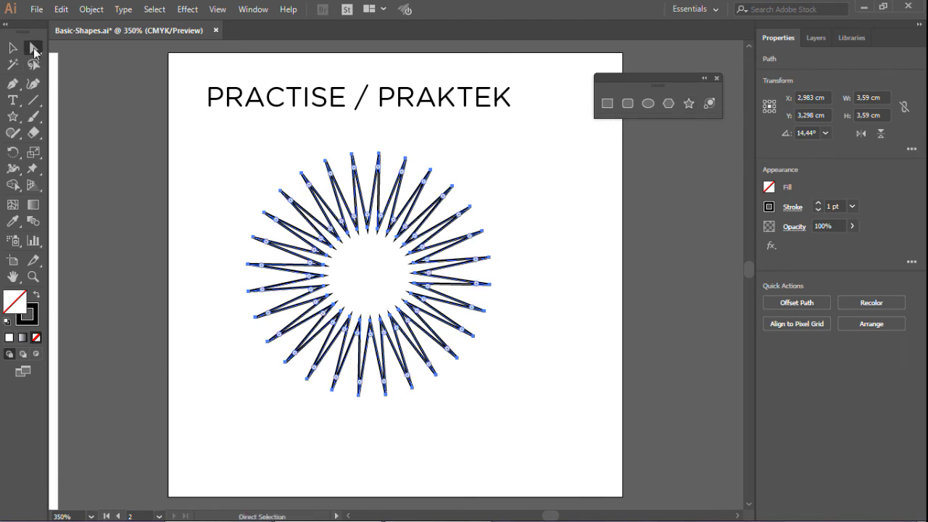
pyautogui.moveTo(357, 219); pyautogui.dragTo(358, 224)
pyautogui.click(12, 48)
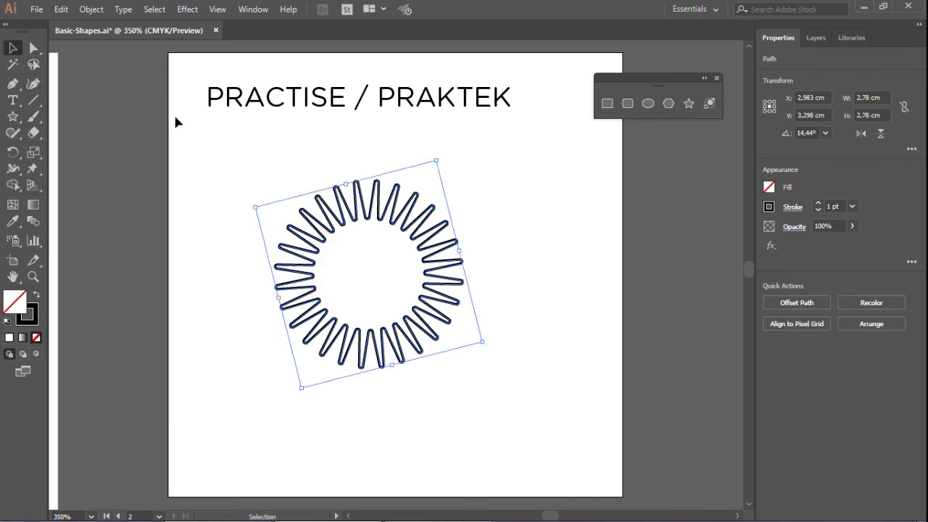
pyautogui.click(175, 117)
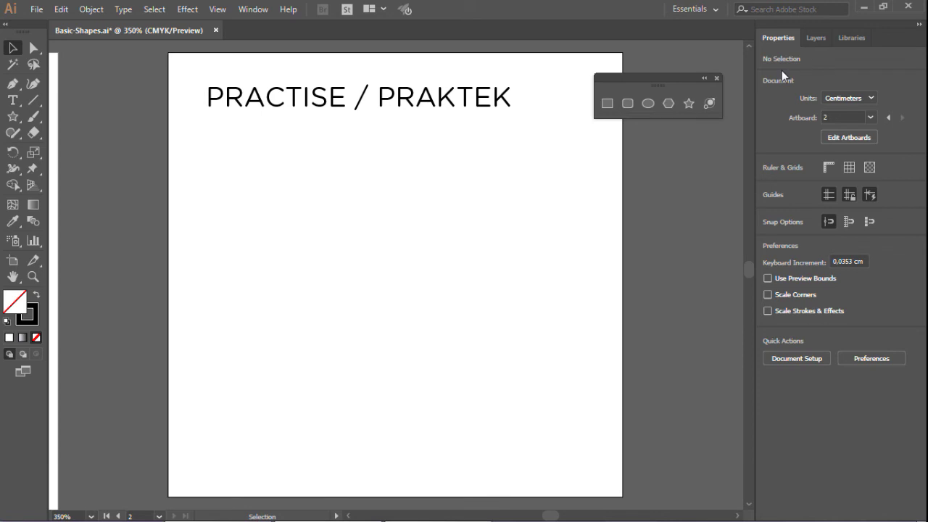
# Draw a lens flare about 6.61 cm across on the practice artboard with the Flare tool, and delete it
pyautogui.click(713, 108)
pyautogui.moveTo(370, 289); pyautogui.dragTo(423, 262)
pyautogui.click(432, 283)
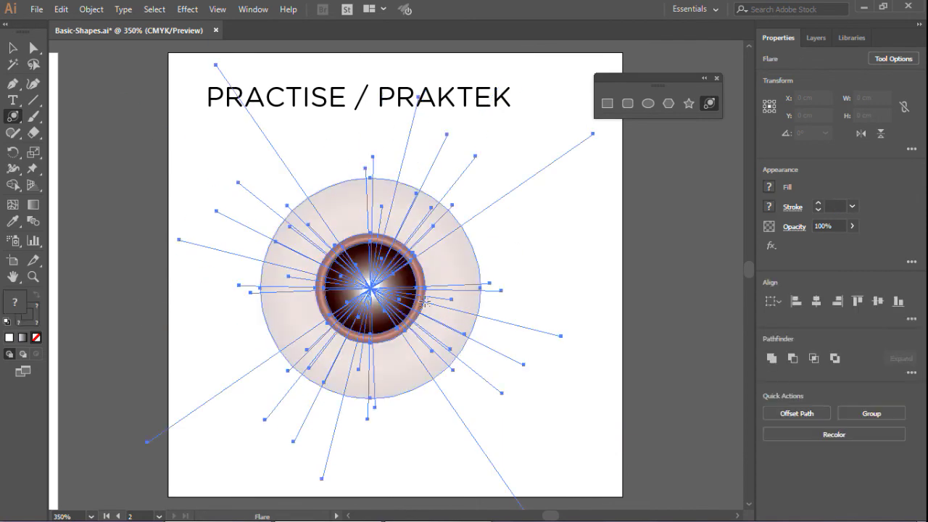
pyautogui.click(14, 47)
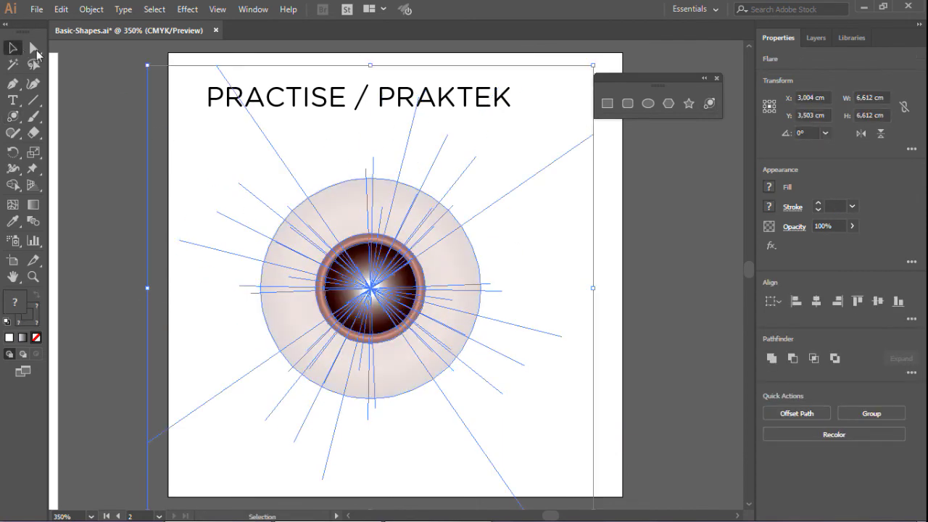
pyautogui.click(626, 217)
pyautogui.moveTo(594, 228); pyautogui.dragTo(428, 297)
pyautogui.press('Delete')
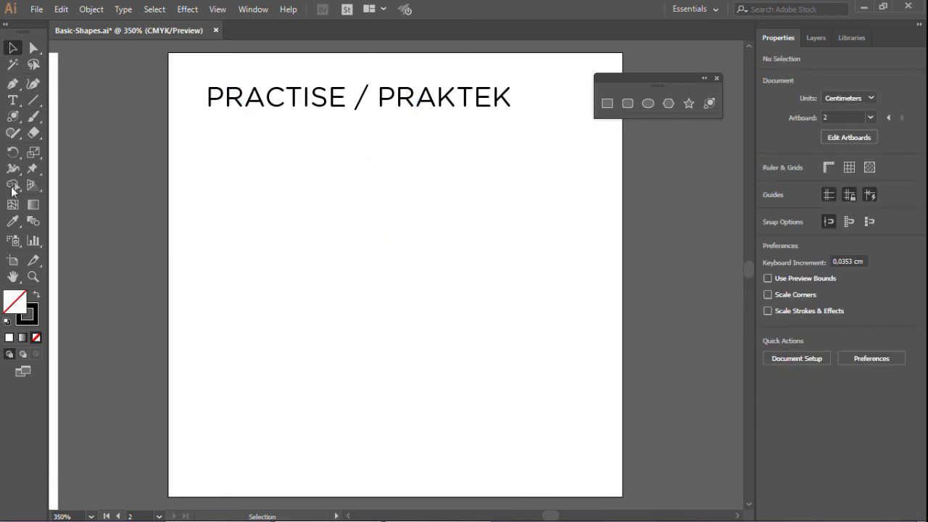
# Detach the line segment tool group as a floating toolbar and place it beneath the floating shape tools
pyautogui.click(39, 105)
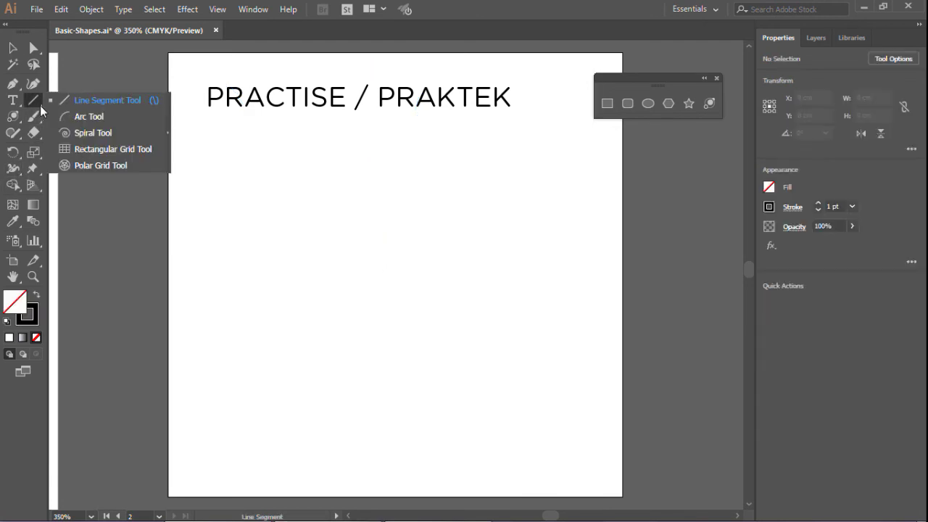
pyautogui.click(169, 136)
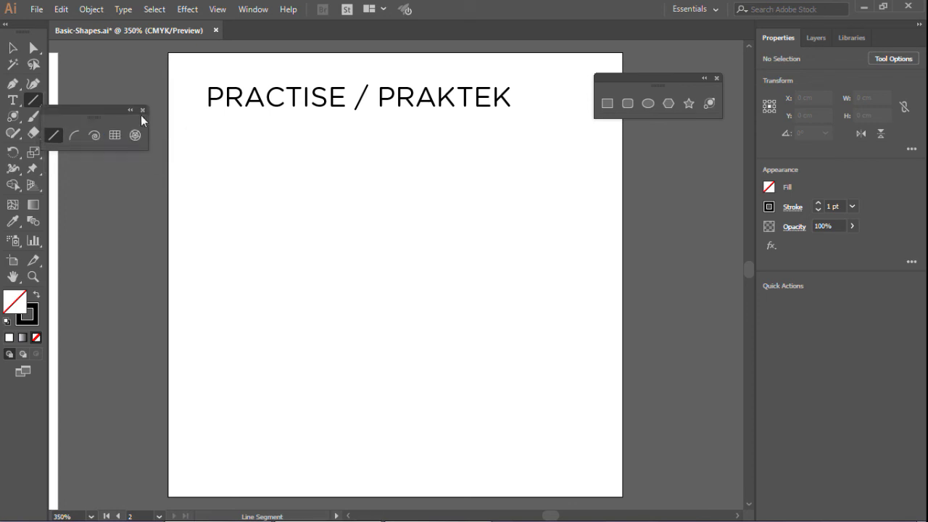
pyautogui.moveTo(110, 108); pyautogui.dragTo(674, 133)
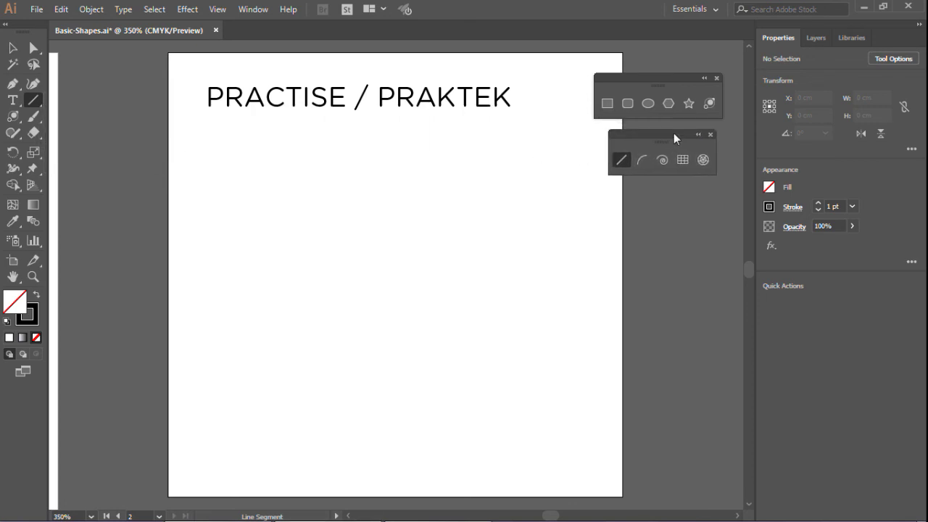
# Draw a horizontal line about 2.16 cm long below the heading on the practice artboard
pyautogui.moveTo(226, 224); pyautogui.dragTo(288, 339)
pyautogui.moveTo(250, 355)
pyautogui.mouseDown()
pyautogui.moveTo(323, 321)
pyautogui.moveTo(375, 232)
pyautogui.mouseUp()
# Draw an arc about 1.63 by 1.65 cm below the horizontal line, and open the Arc Segment Tool Options for an exact-size arc
pyautogui.click(642, 159)
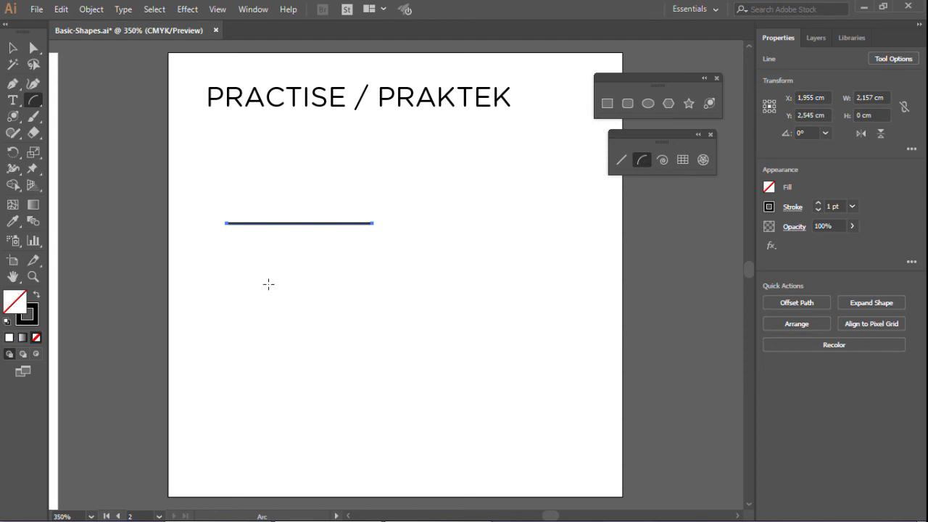
pyautogui.moveTo(263, 279); pyautogui.dragTo(374, 389)
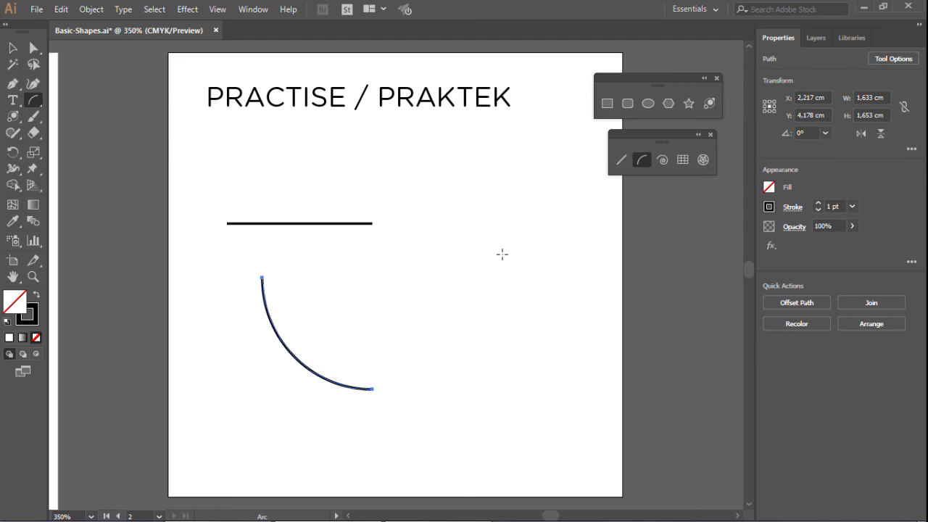
pyautogui.click(502, 254)
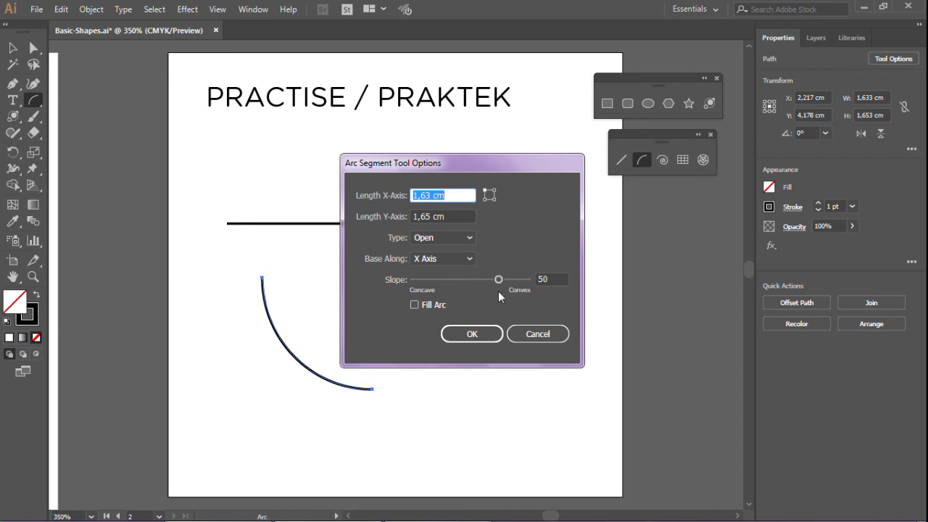
pyautogui.press('Return')
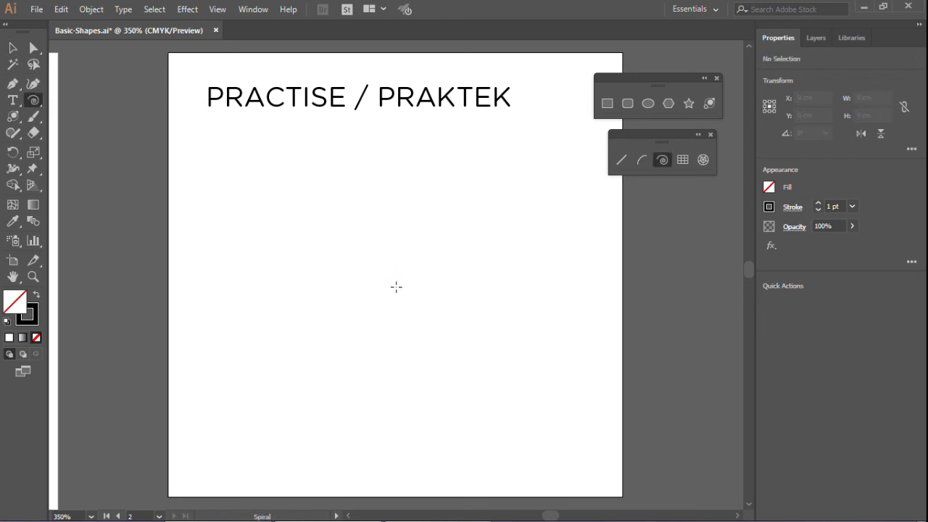
# Draw a spiral about 2.84 by 2.93 cm in the middle of the practice artboard, and delete it
pyautogui.moveTo(393, 285); pyautogui.dragTo(477, 350)
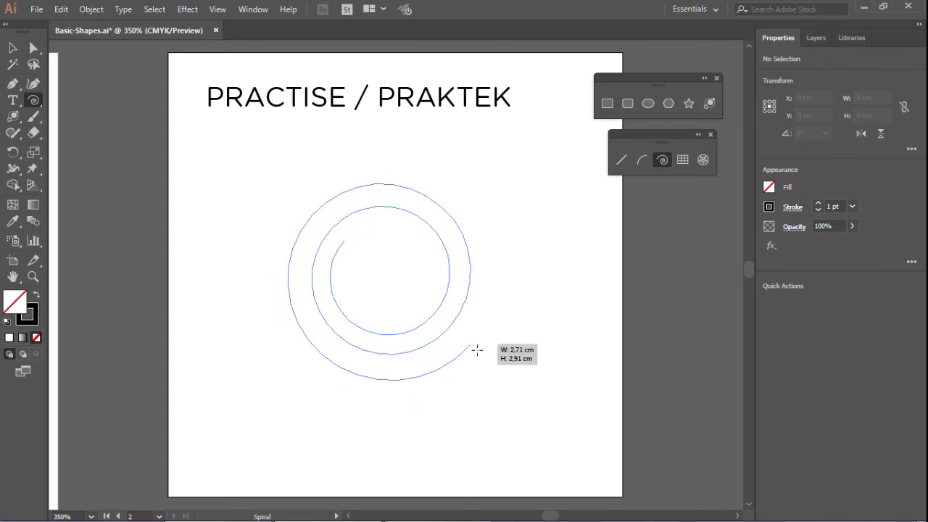
pyautogui.moveTo(477, 351)
pyautogui.mouseDown()
pyautogui.moveTo(485, 356)
pyautogui.moveTo(470, 346)
pyautogui.mouseUp()
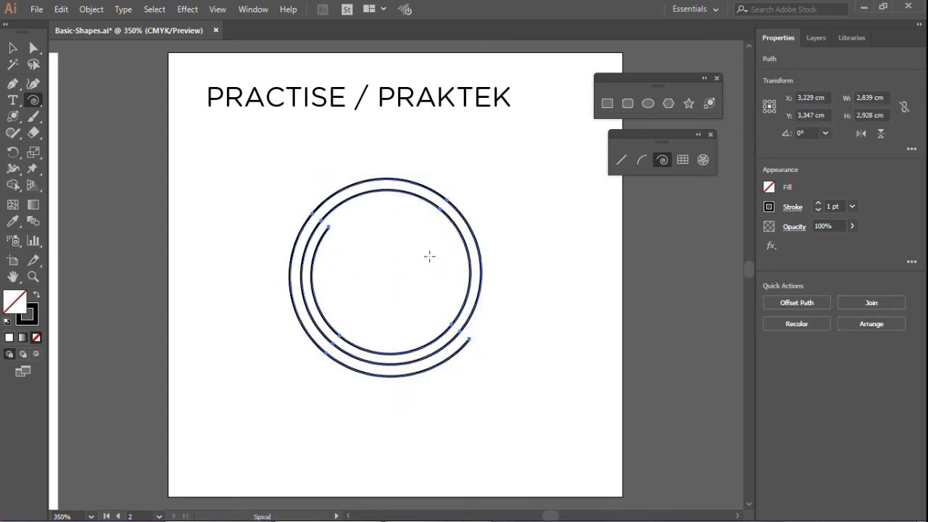
pyautogui.press('v')
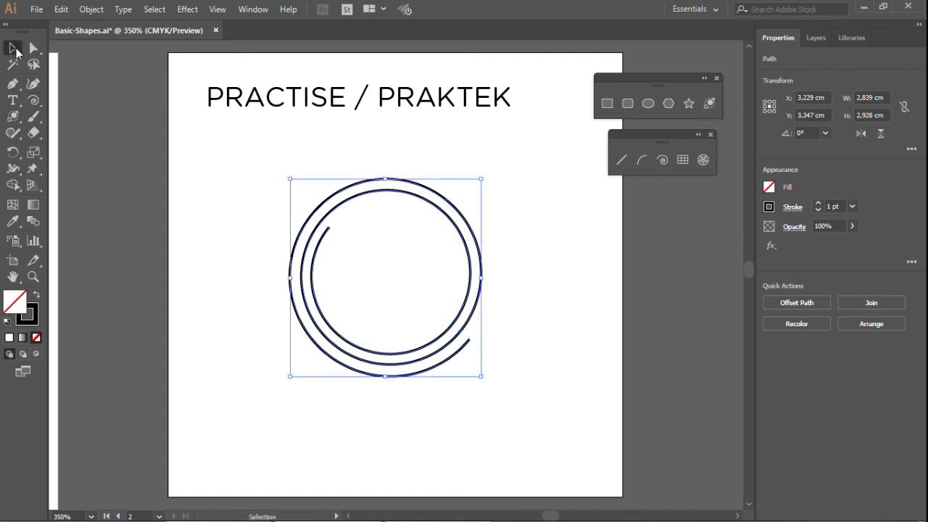
pyautogui.press('Delete')
# Draw a square rectangular grid about 4.23 cm wide below the practice heading, and delete it
pyautogui.click(682, 161)
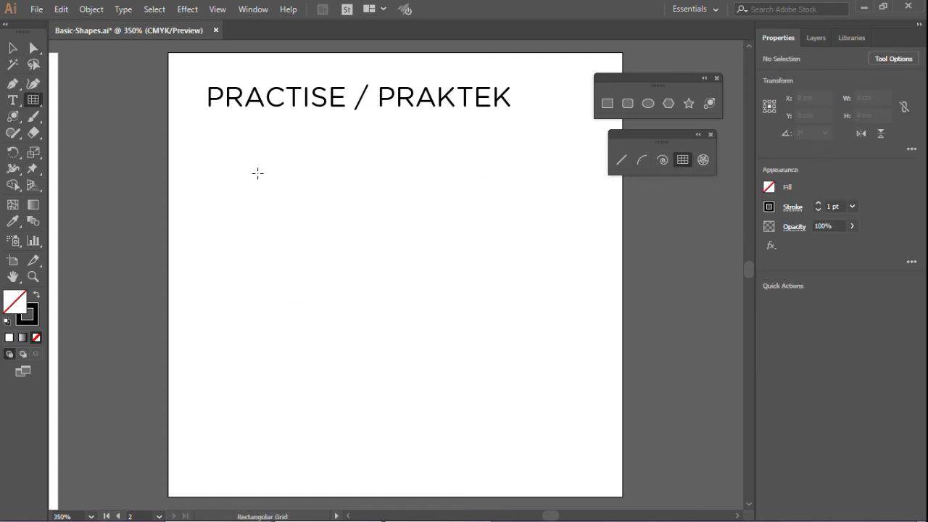
pyautogui.moveTo(256, 158)
pyautogui.mouseDown()
pyautogui.moveTo(371, 259)
pyautogui.moveTo(470, 327)
pyautogui.moveTo(468, 406)
pyautogui.moveTo(429, 375)
pyautogui.moveTo(519, 327)
pyautogui.moveTo(547, 355)
pyautogui.moveTo(539, 376)
pyautogui.moveTo(525, 381)
pyautogui.moveTo(547, 343)
pyautogui.moveTo(526, 372)
pyautogui.moveTo(548, 385)
pyautogui.mouseUp()
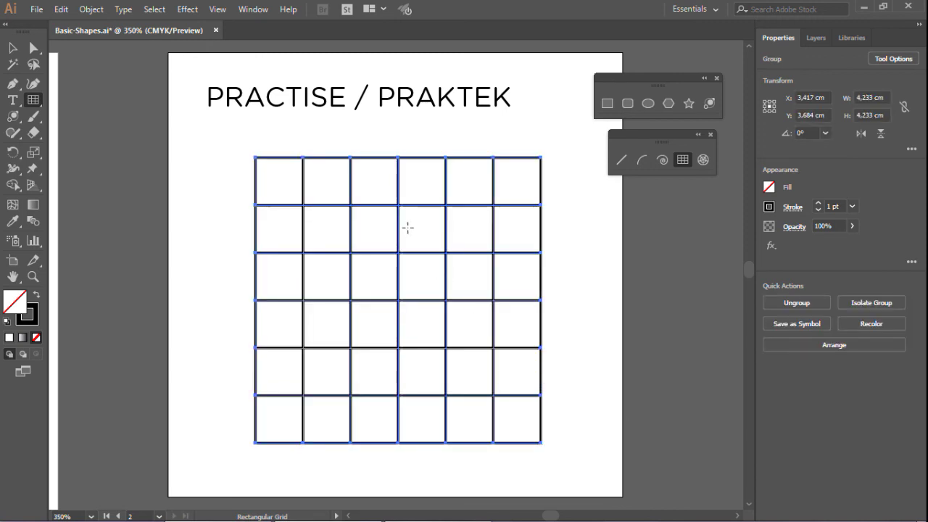
pyautogui.press('Delete')
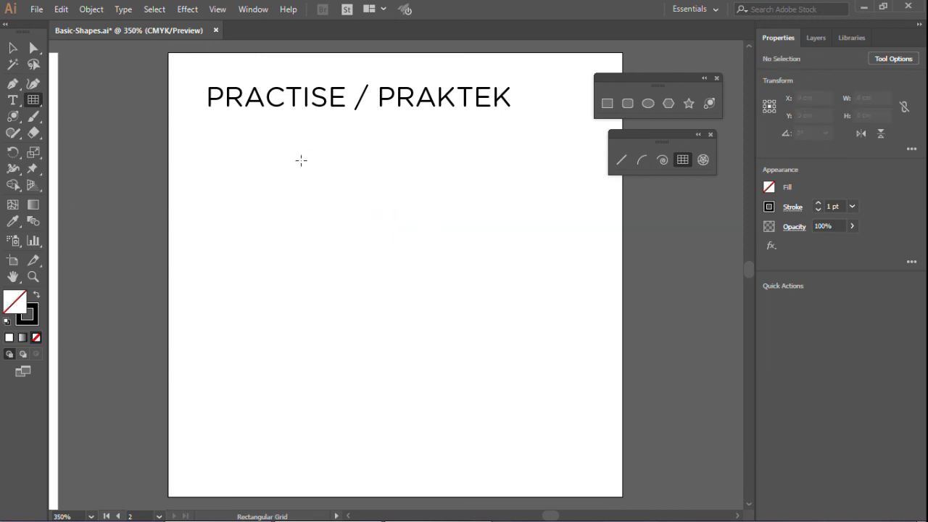
# Create a rectangular grid 5 cm wide and 5 cm high with 7 horizontal and 7 vertical dividers
pyautogui.click(347, 216)
pyautogui.click(425, 218)
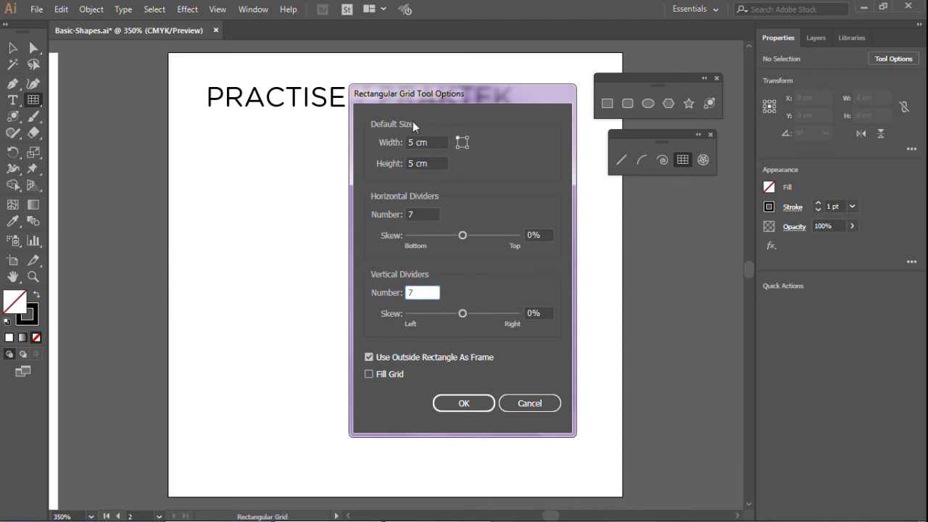
pyautogui.click(425, 143)
pyautogui.click(436, 166)
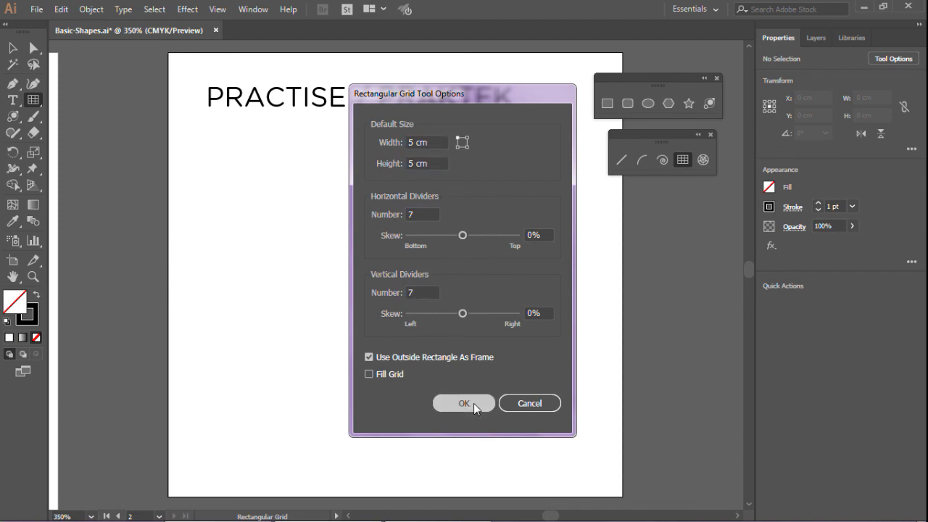
pyautogui.click(477, 406)
# Move the 5 cm grid fully onto the practice artboard beneath the heading, and delete it
pyautogui.click(13, 48)
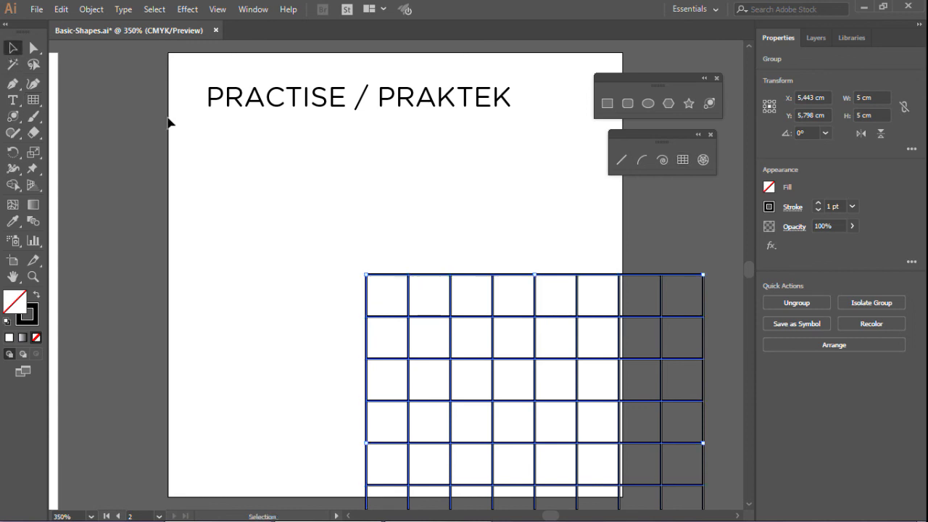
pyautogui.moveTo(410, 279); pyautogui.dragTo(269, 139)
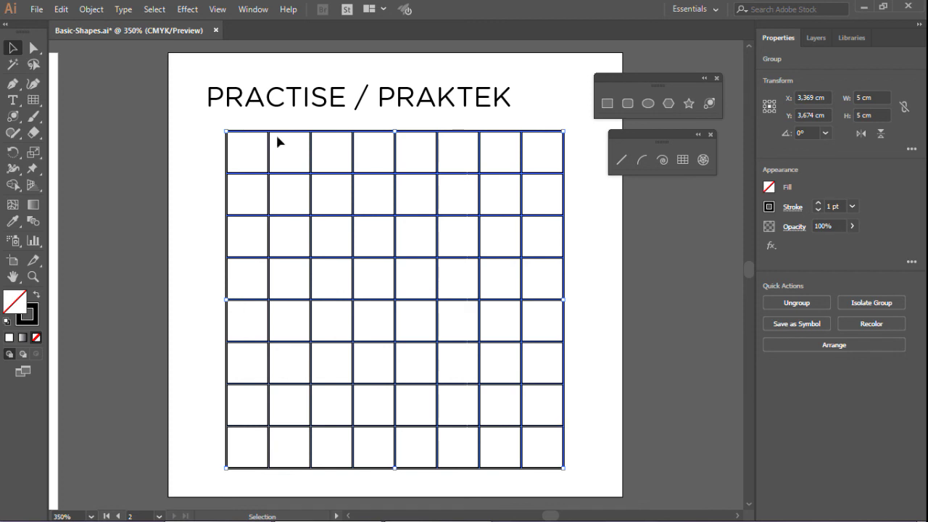
pyautogui.press('Delete')
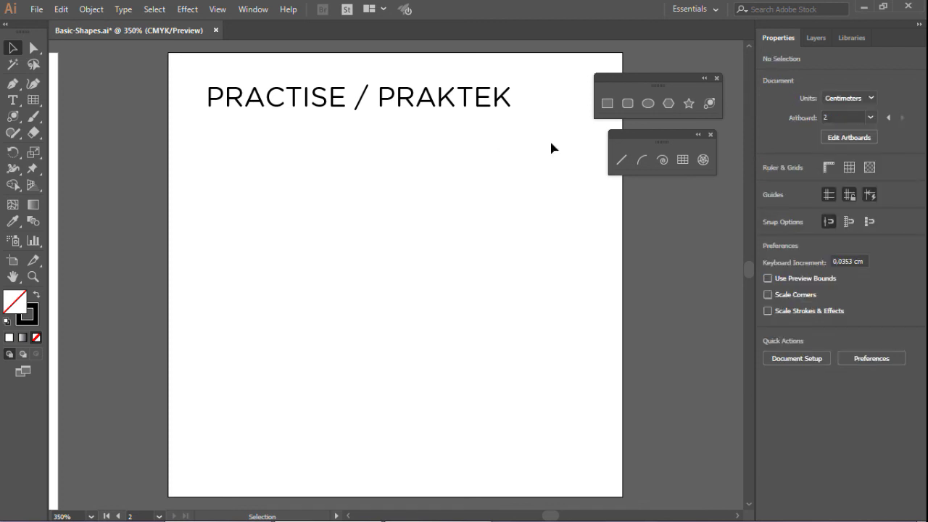
# Draw a circular polar grid with concentric rings and five radial dividers beneath the heading on the practice artboard
pyautogui.click(702, 161)
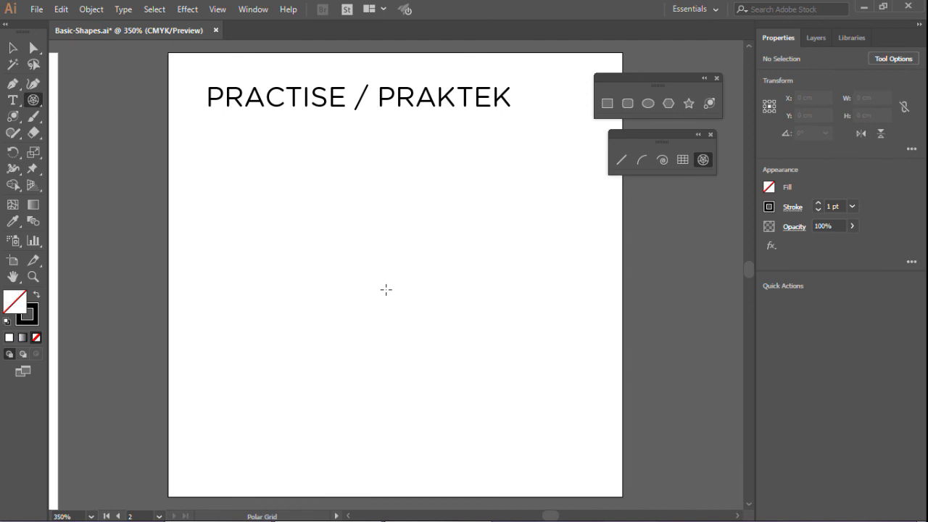
pyautogui.moveTo(386, 289); pyautogui.dragTo(524, 162)
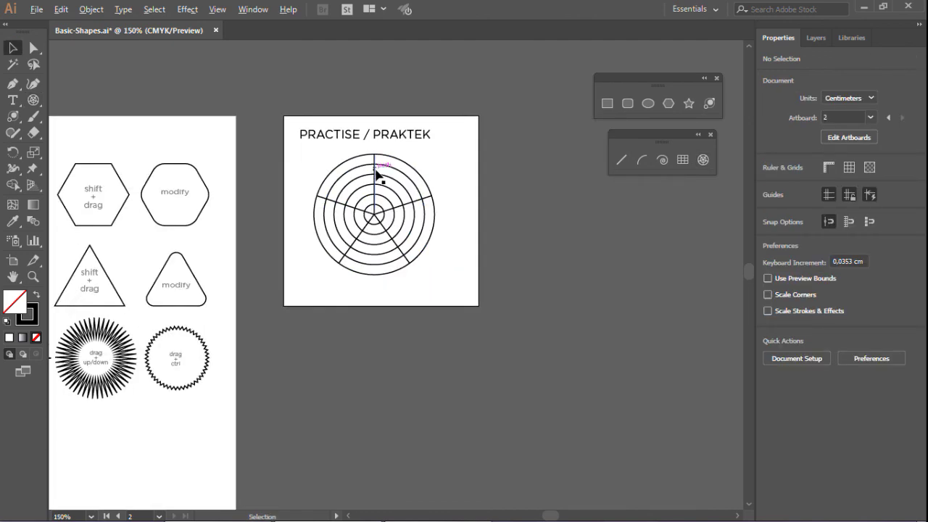
# Return to the full Drawing Basic Shapes artboard, and close the floating shape and line segment toolbars
pyautogui.scroll(-2, 375, 167)
pyautogui.hscroll(-3, 343, 163)
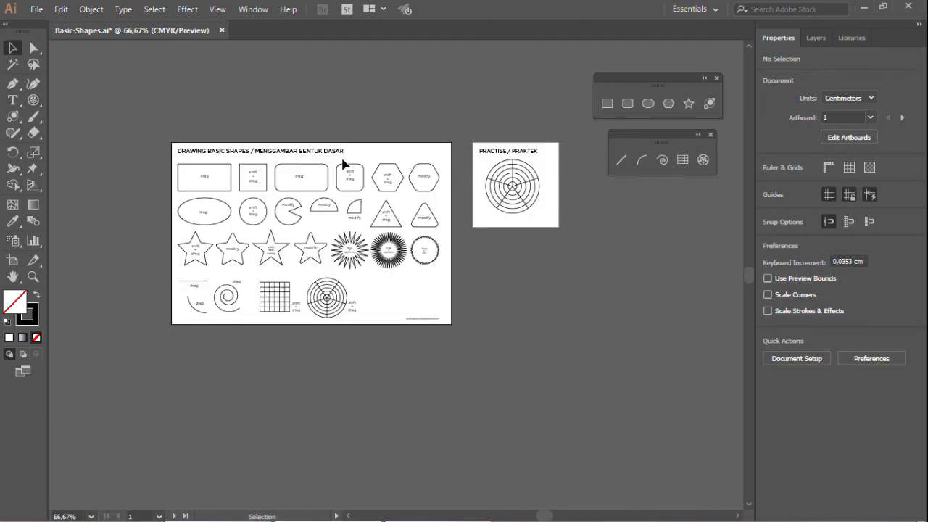
pyautogui.press('a')
pyautogui.hotkey('ctrl', '0')
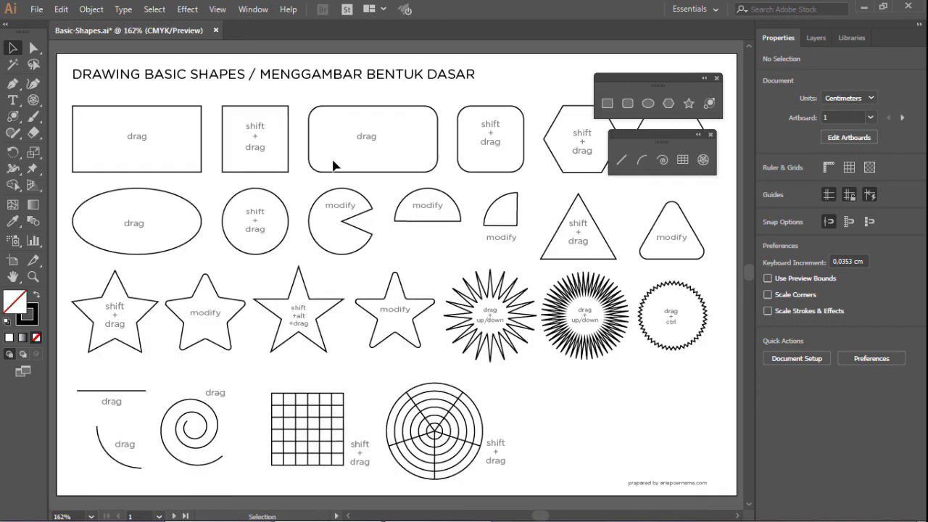
pyautogui.click(716, 77)
pyautogui.click(710, 134)
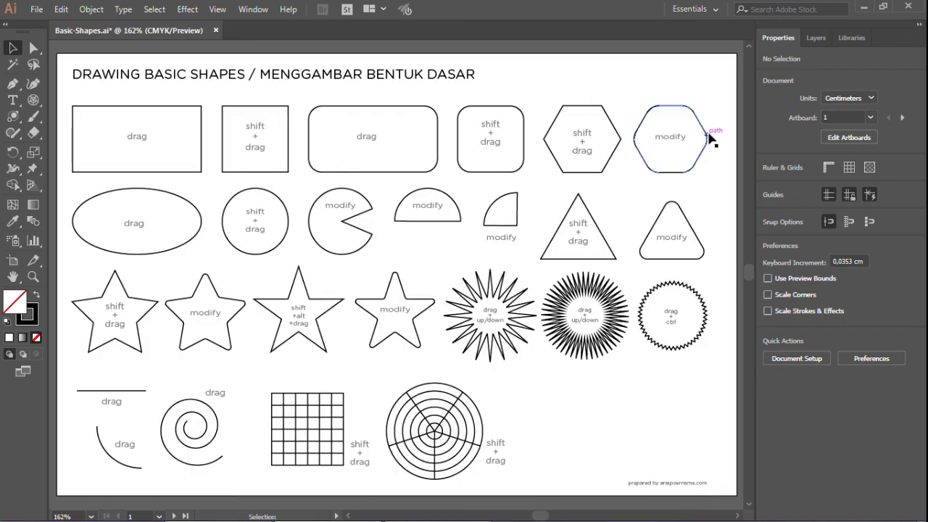